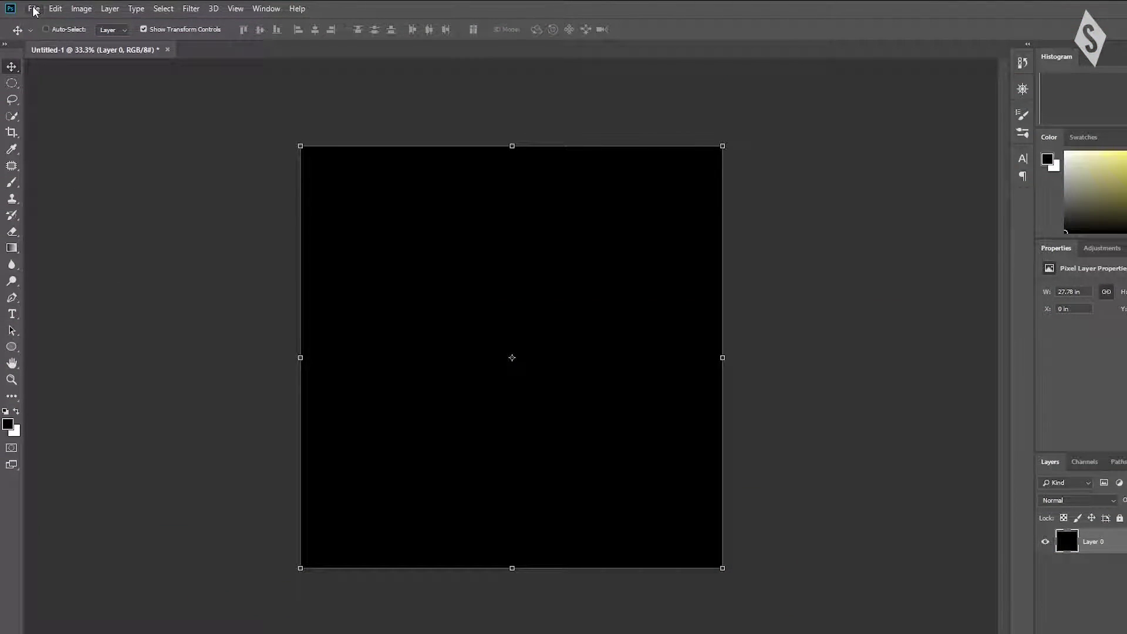
Step: Create a 2000 × 2000 px, 72 ppi document with a black background
click(34, 10)
click(70, 35)
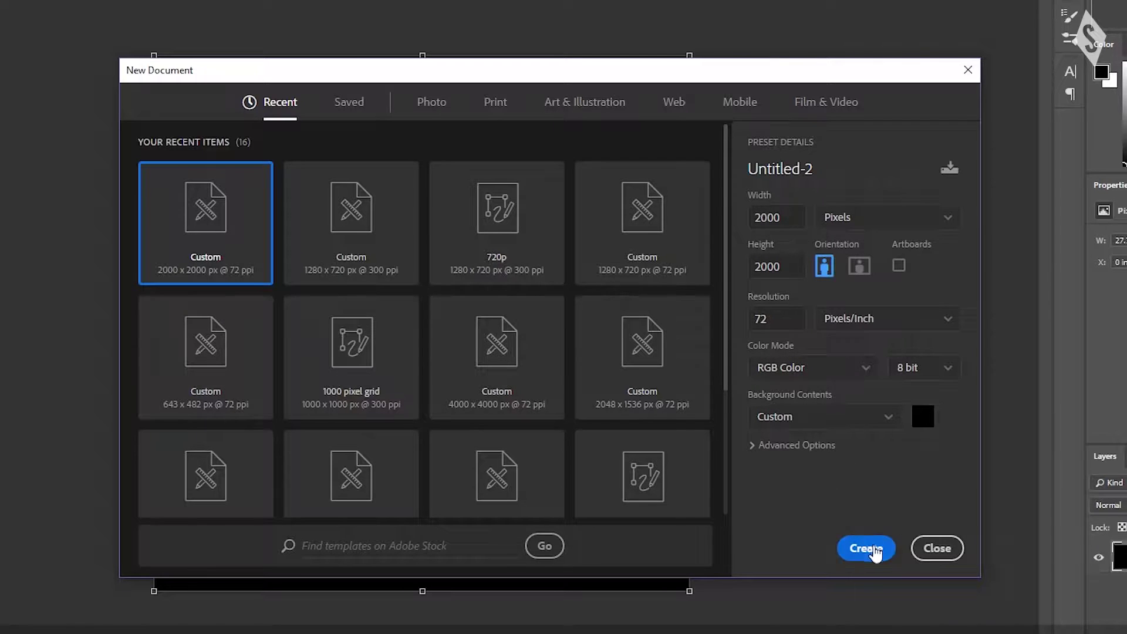
click(873, 555)
Step: Type TUTORIAL on the left of the canvas and colour it white (ffffff)
click(316, 344)
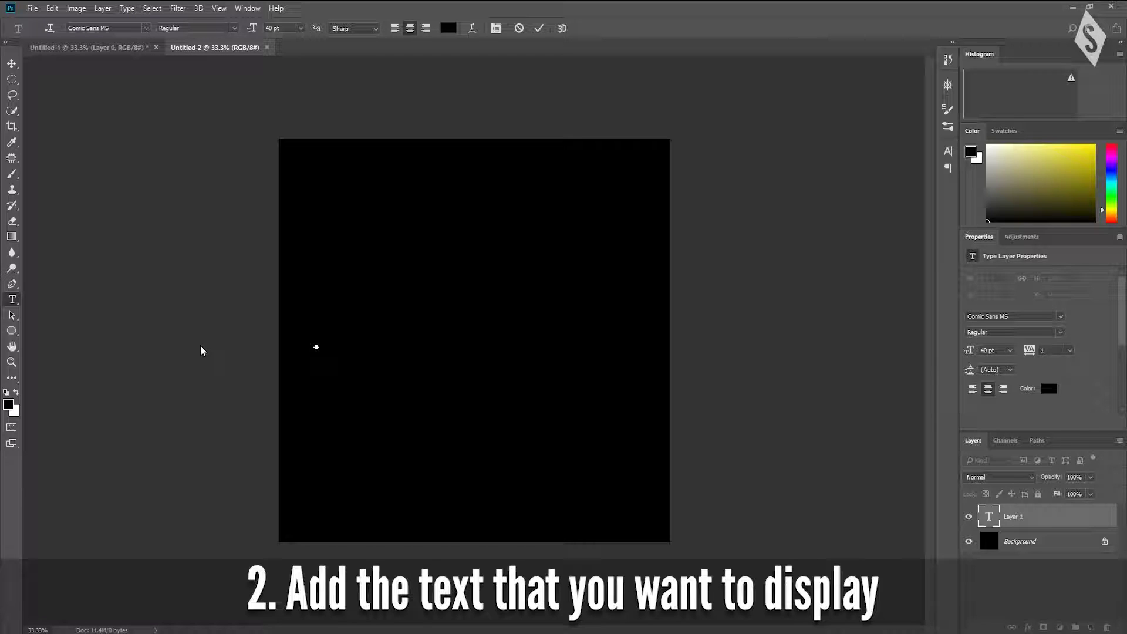
text(T)
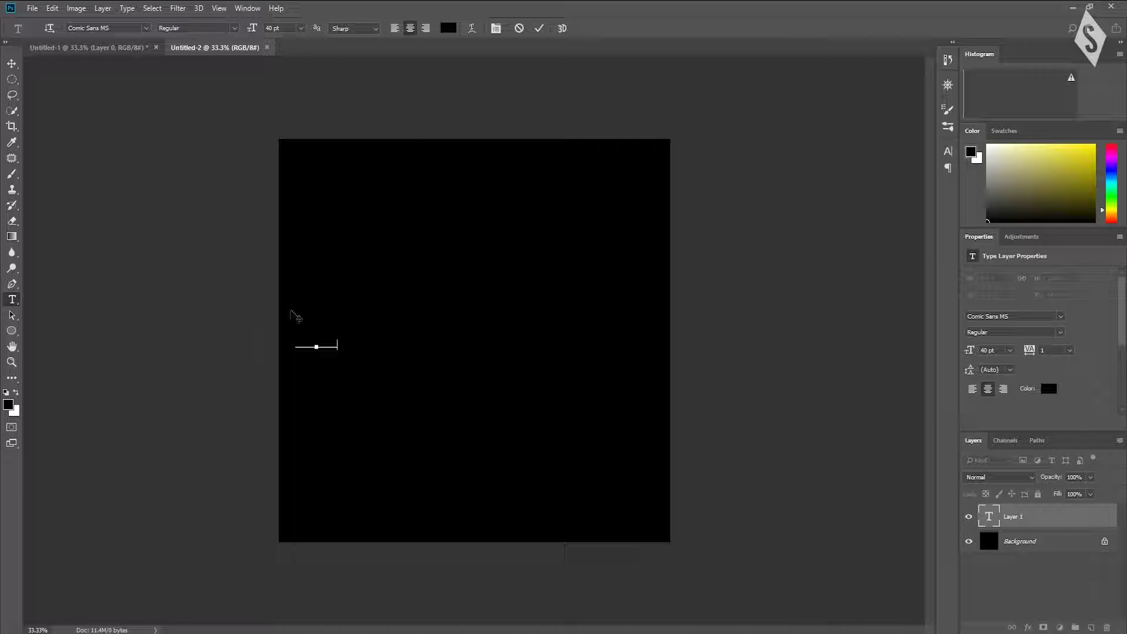
key(ctrl+a)
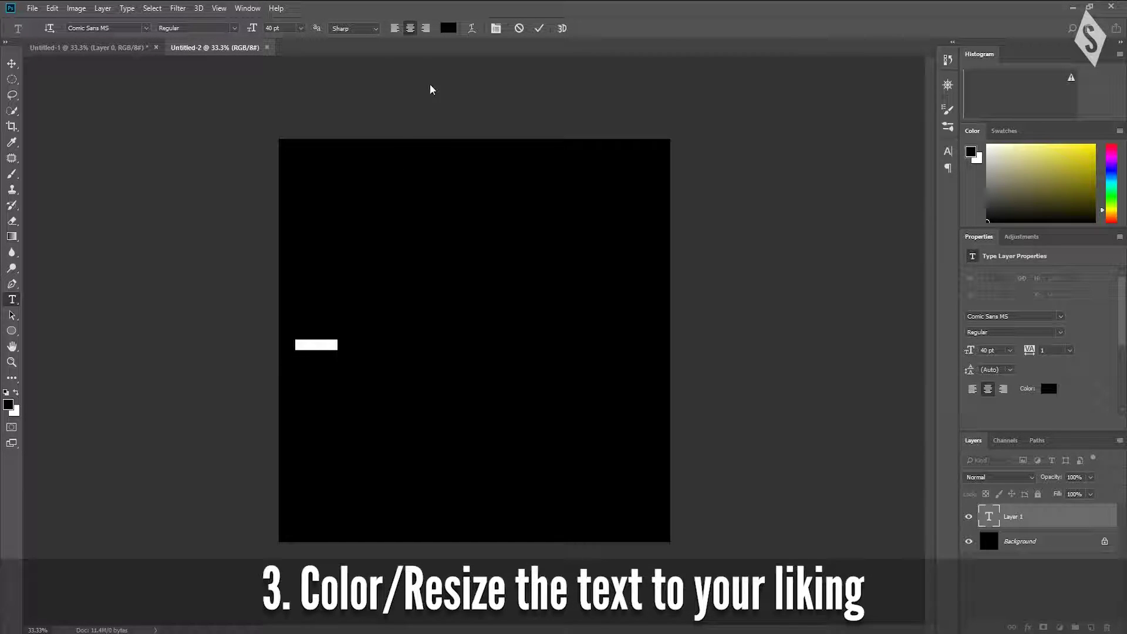
click(448, 28)
text(ffffff)
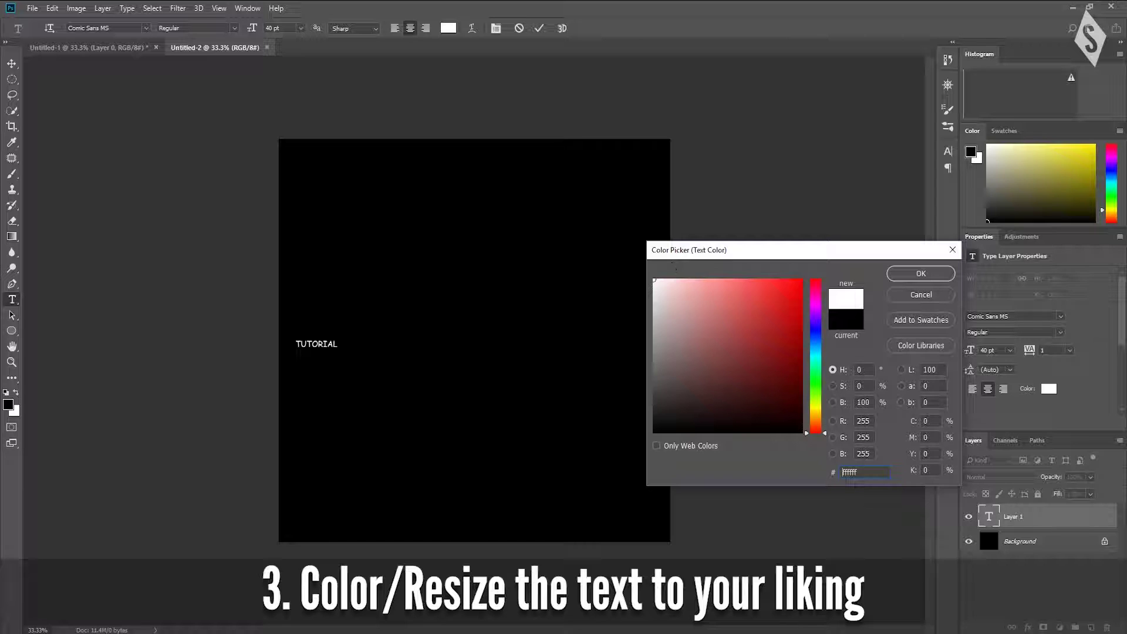
click(920, 273)
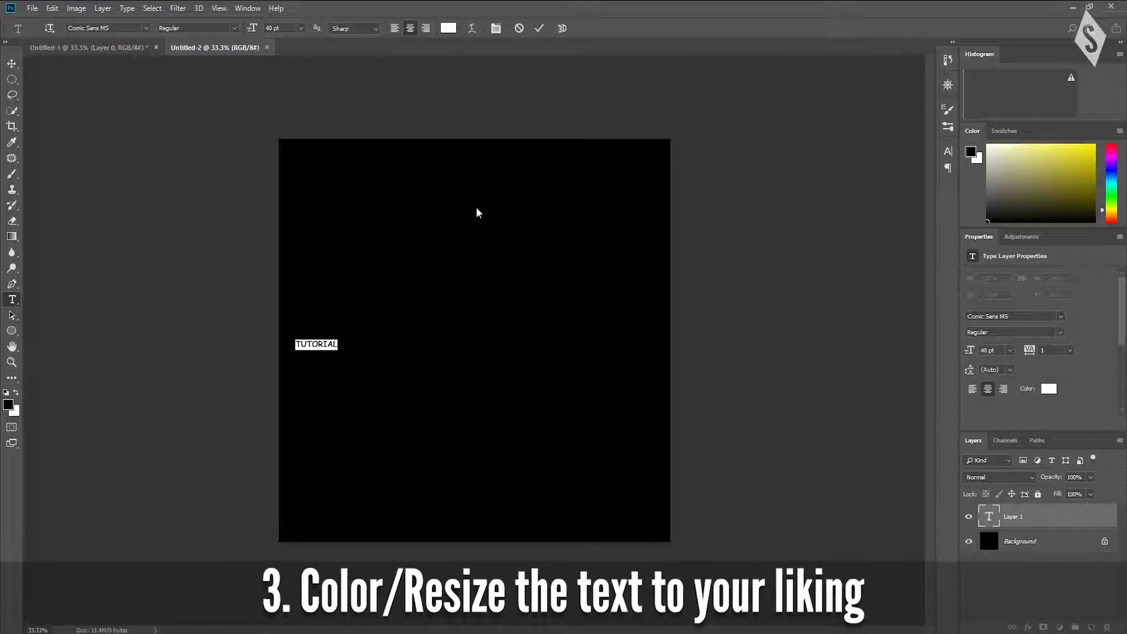
click(540, 31)
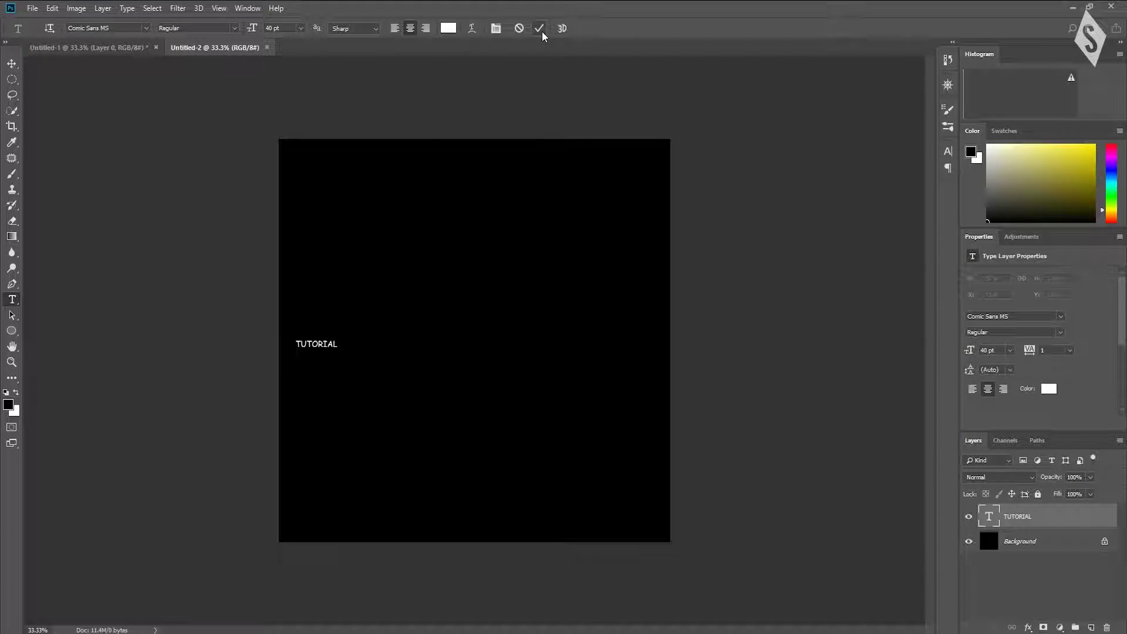
Step: Scale TUTORIAL up about 850% across the canvas, then stretch it to 222% height
click(13, 64)
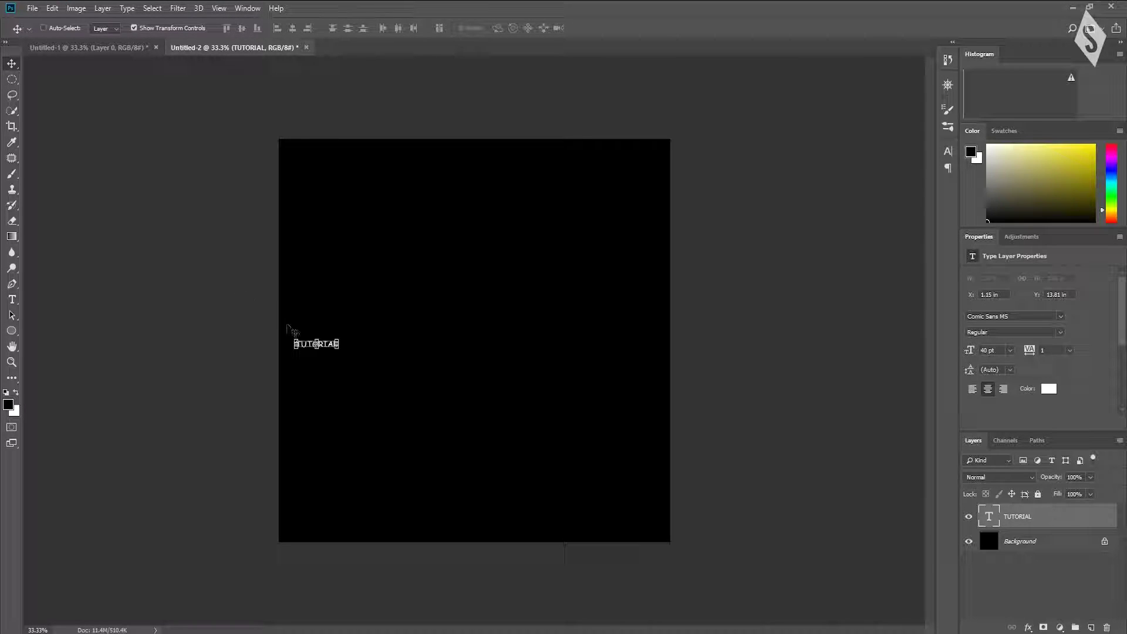
mouse_move(338, 337)
mouse_down()
mouse_move(440, 257)
mouse_move(638, 205)
mouse_up()
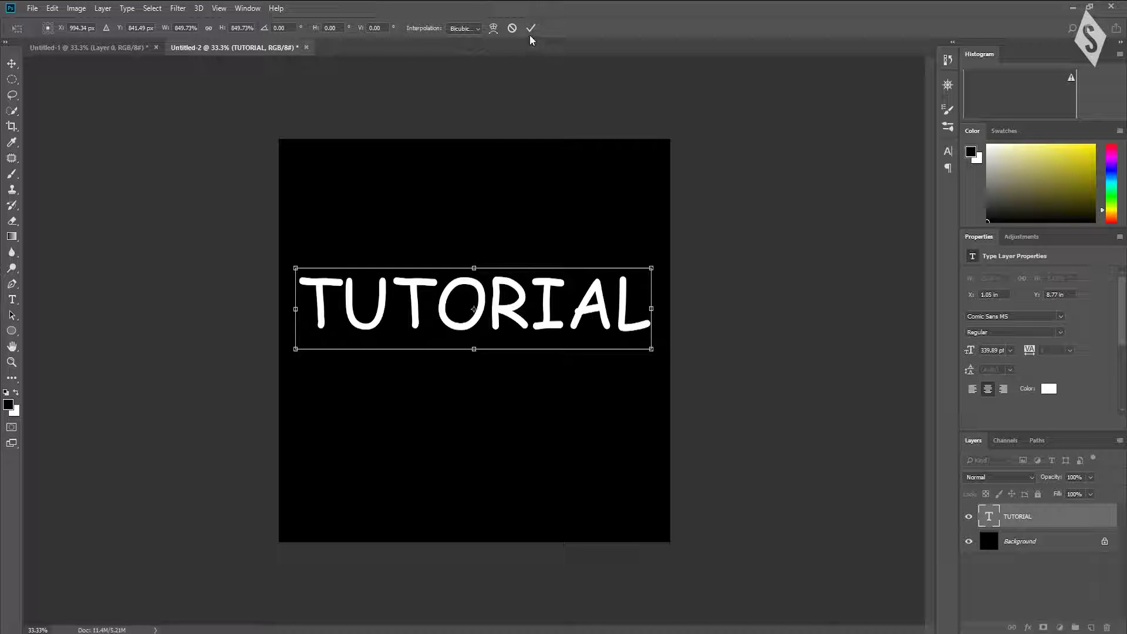
click(531, 29)
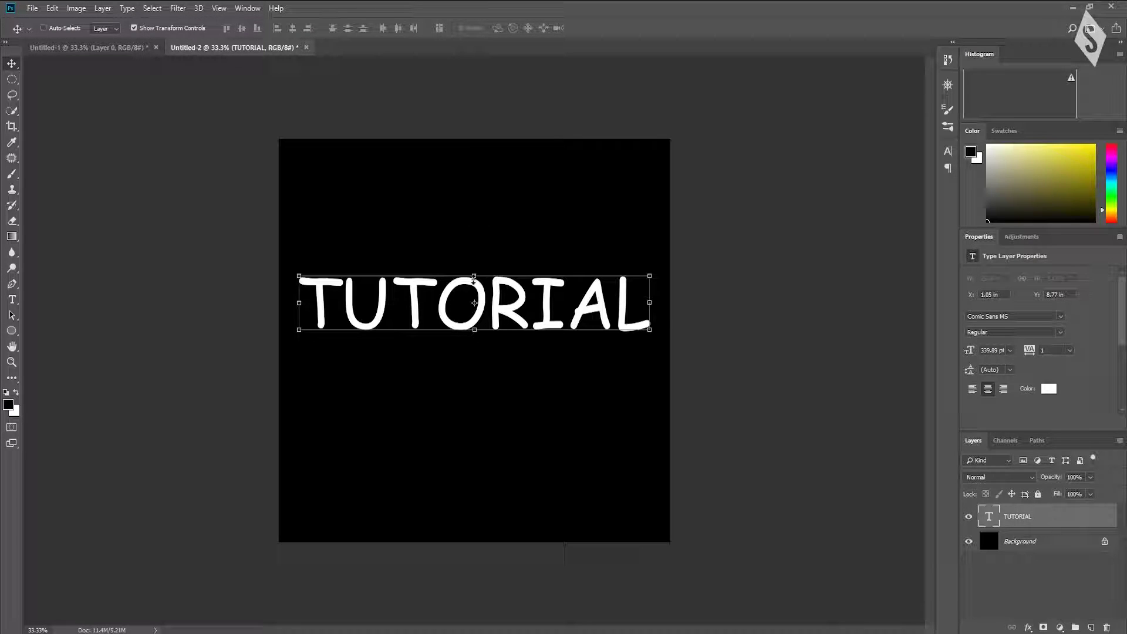
drag(473, 276, 474, 141)
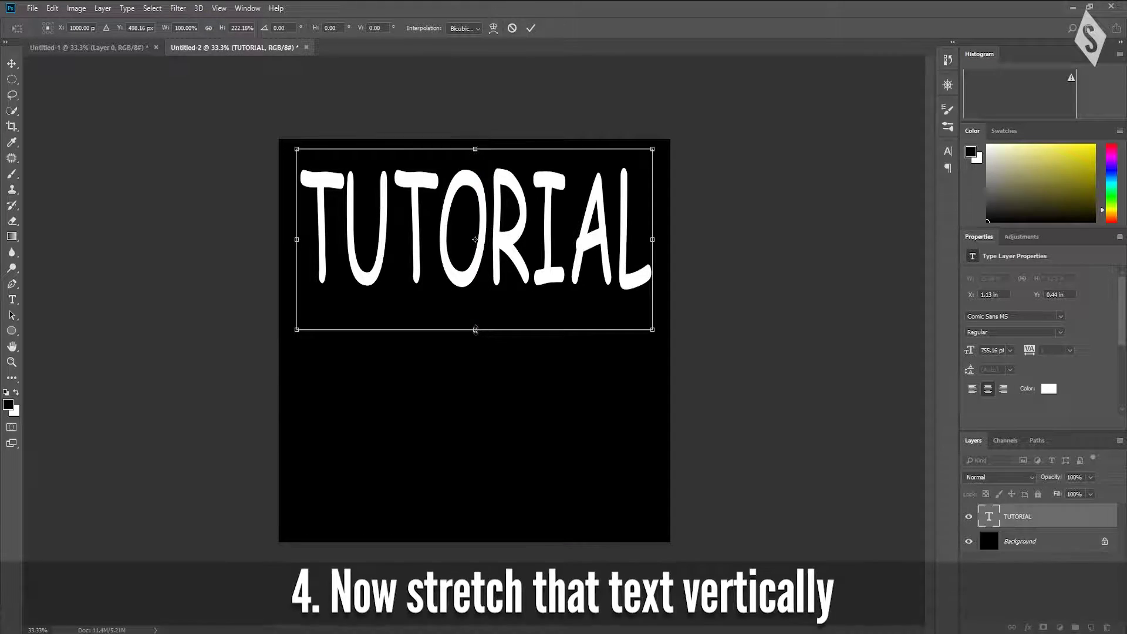
Step: Stretch TUTORIAL to about 2590% height, extending far beyond the canvas edges
drag(475, 329, 475, 535)
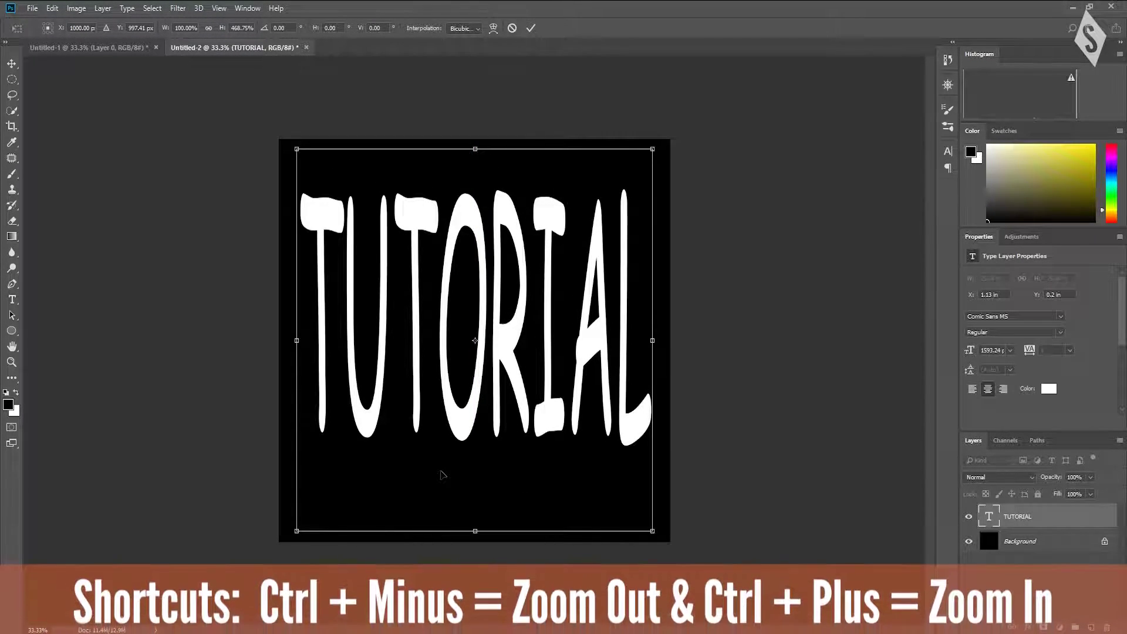
key(ctrl+minus)
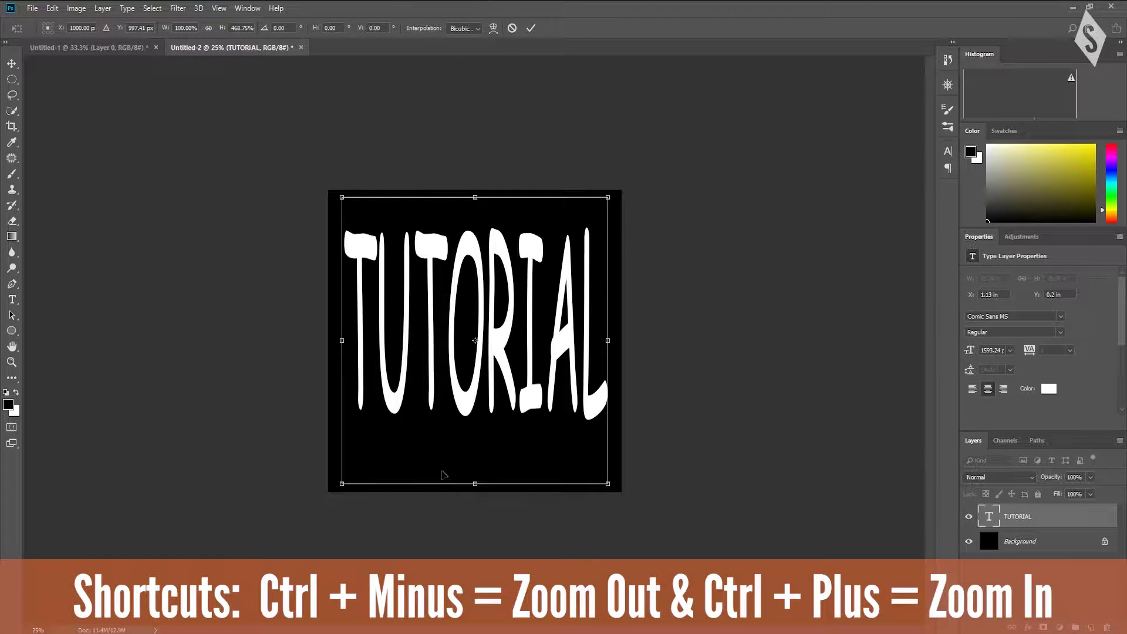
key(ctrl+minus)
drag(468, 452, 462, 602)
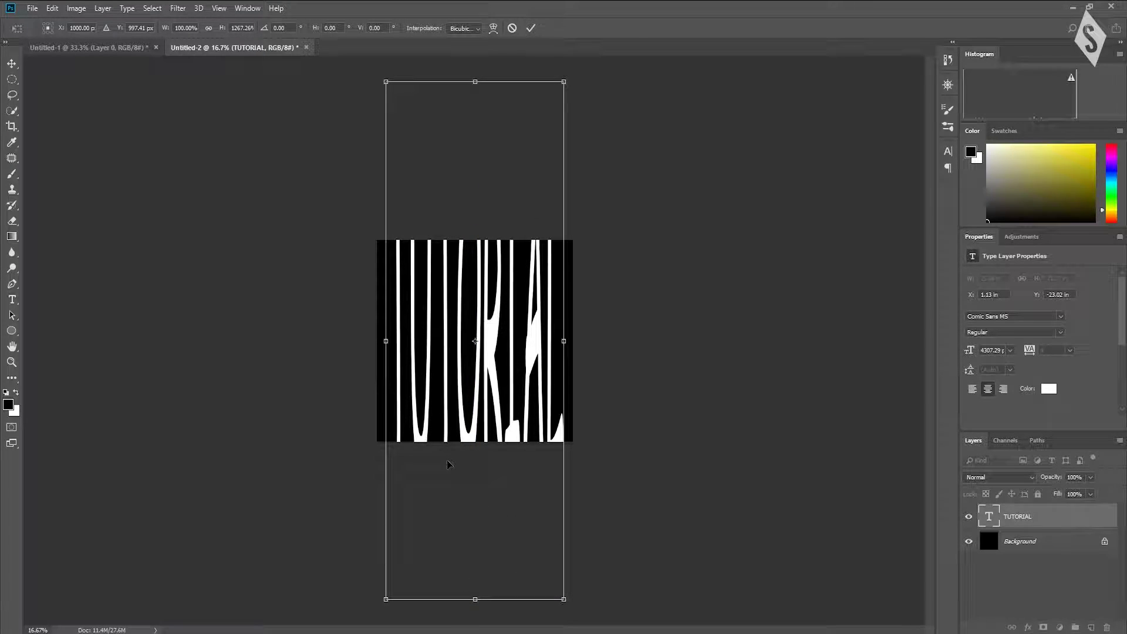
key(ctrl+minus)
key(ctrl+minus)
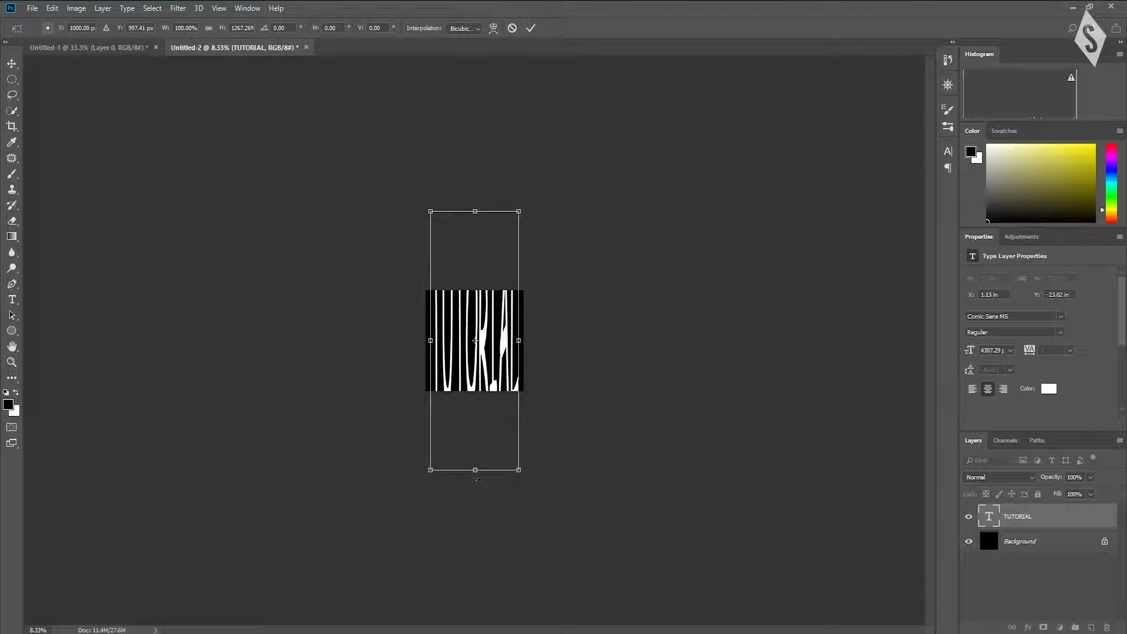
drag(476, 470, 462, 593)
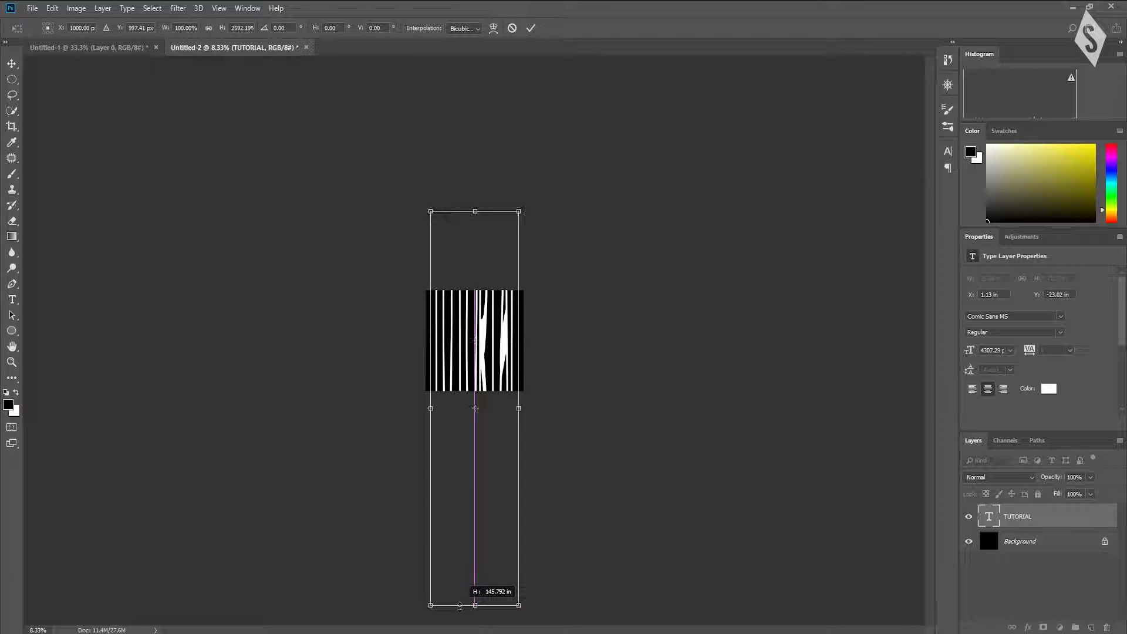
drag(462, 593, 461, 605)
click(531, 27)
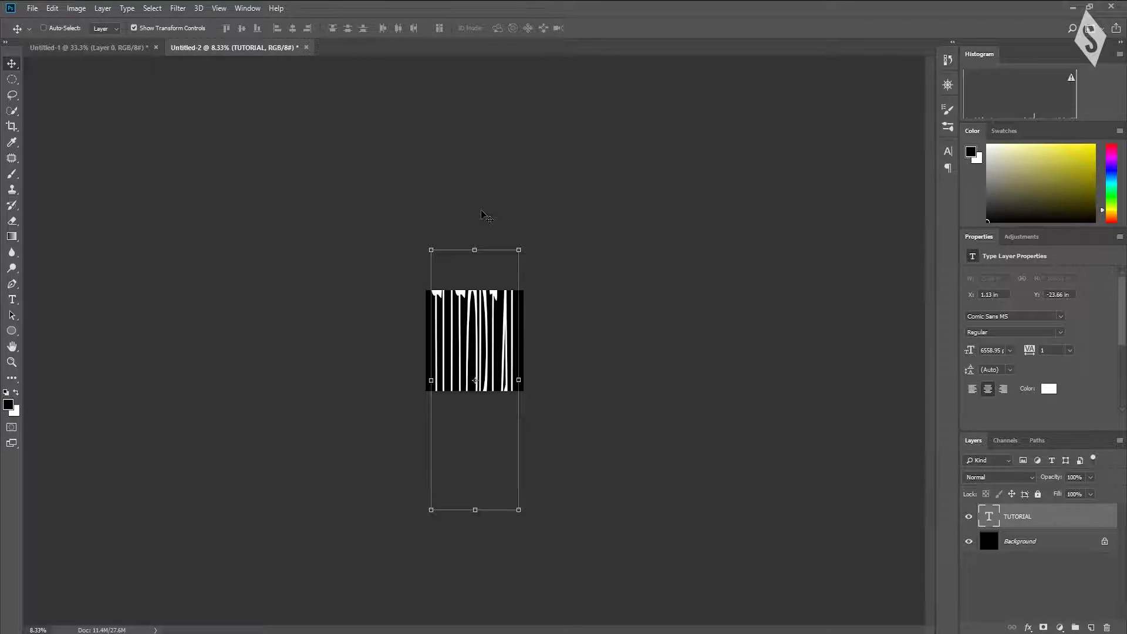
Step: Shrink the stretched TUTORIAL text to about half size and move it up into the canvas
click(429, 247)
mouse_move(433, 252)
mouse_down()
mouse_move(440, 271)
mouse_move(429, 222)
mouse_move(441, 314)
mouse_up()
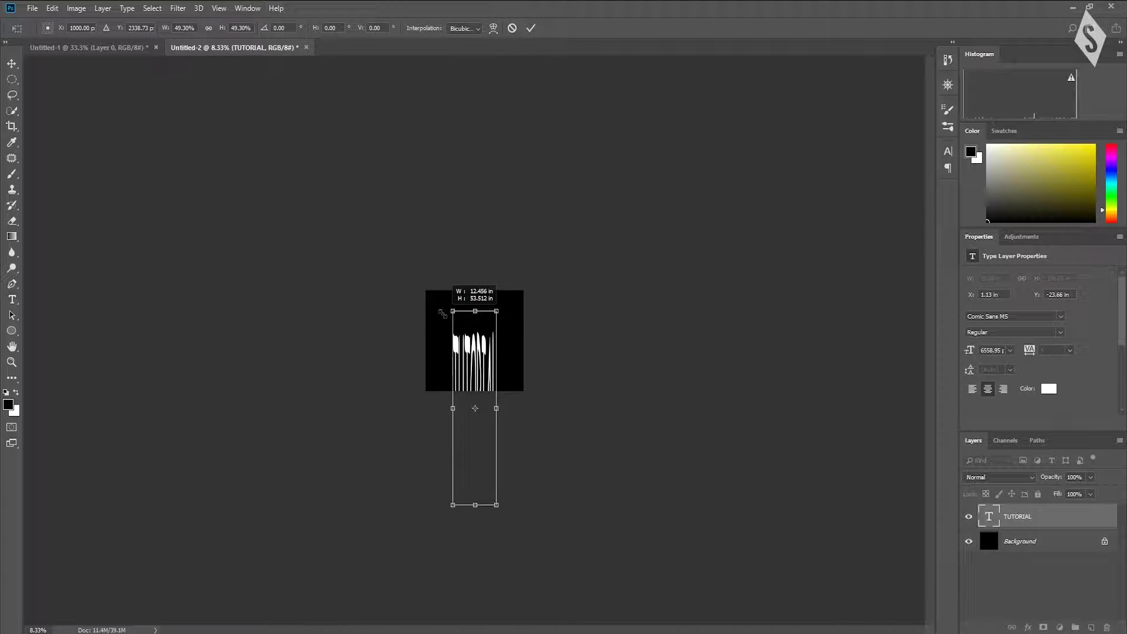
click(529, 29)
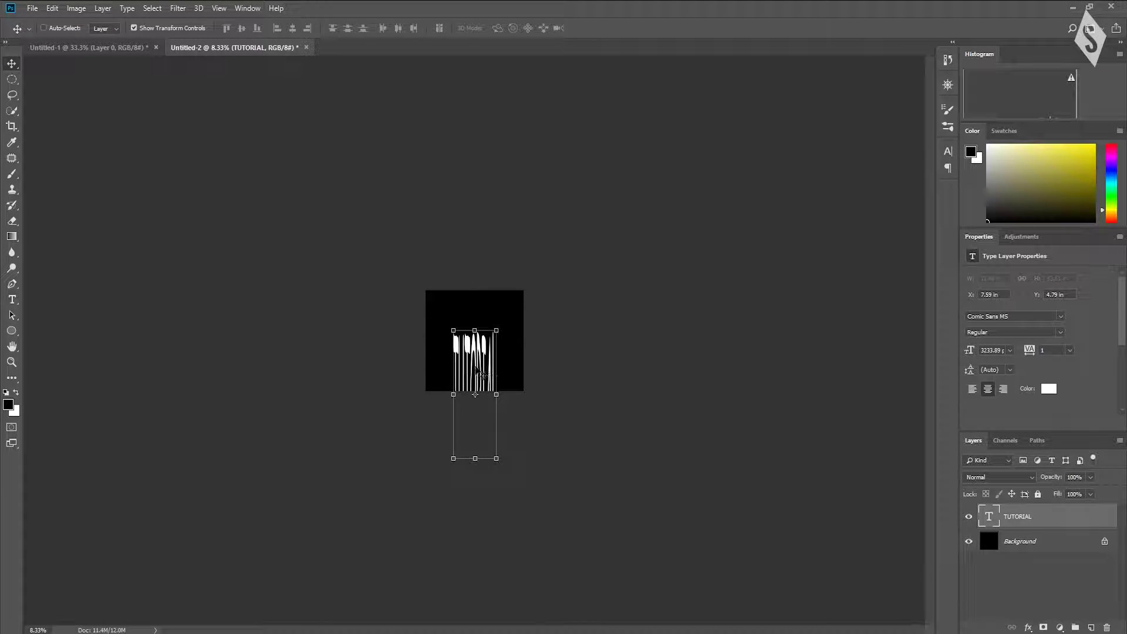
drag(479, 371, 476, 333)
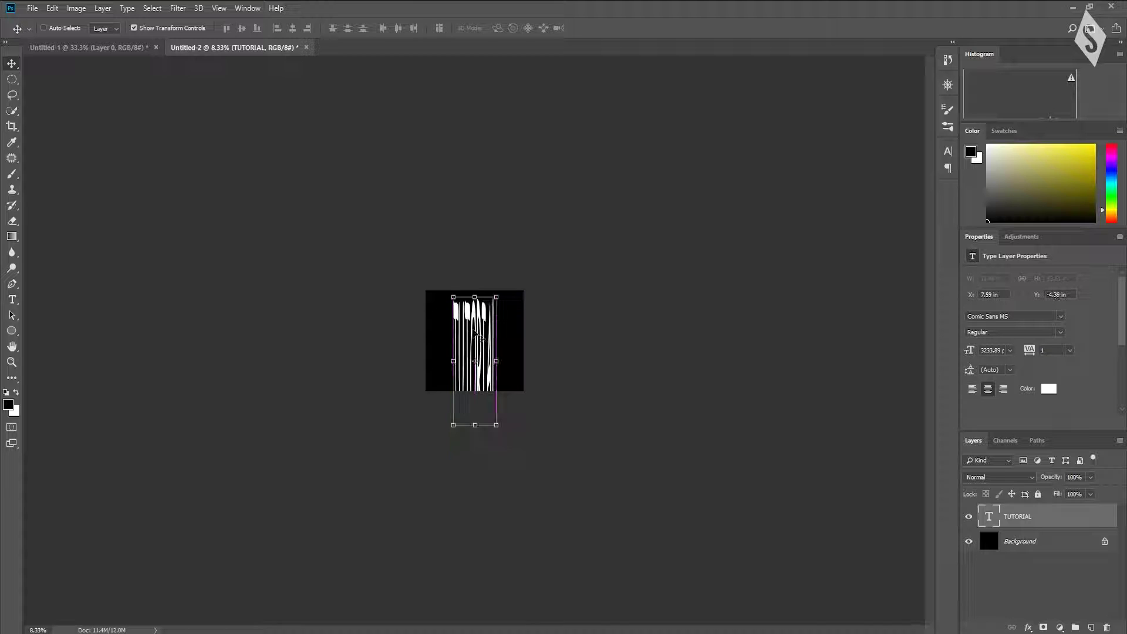
key(ctrl+plus)
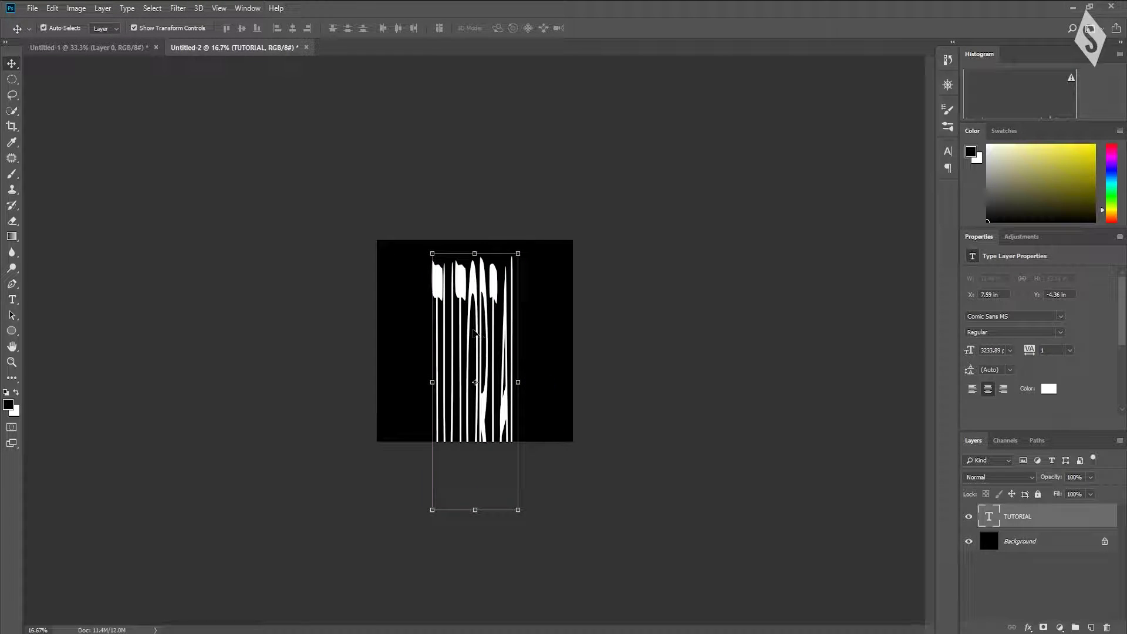
key(ctrl+plus)
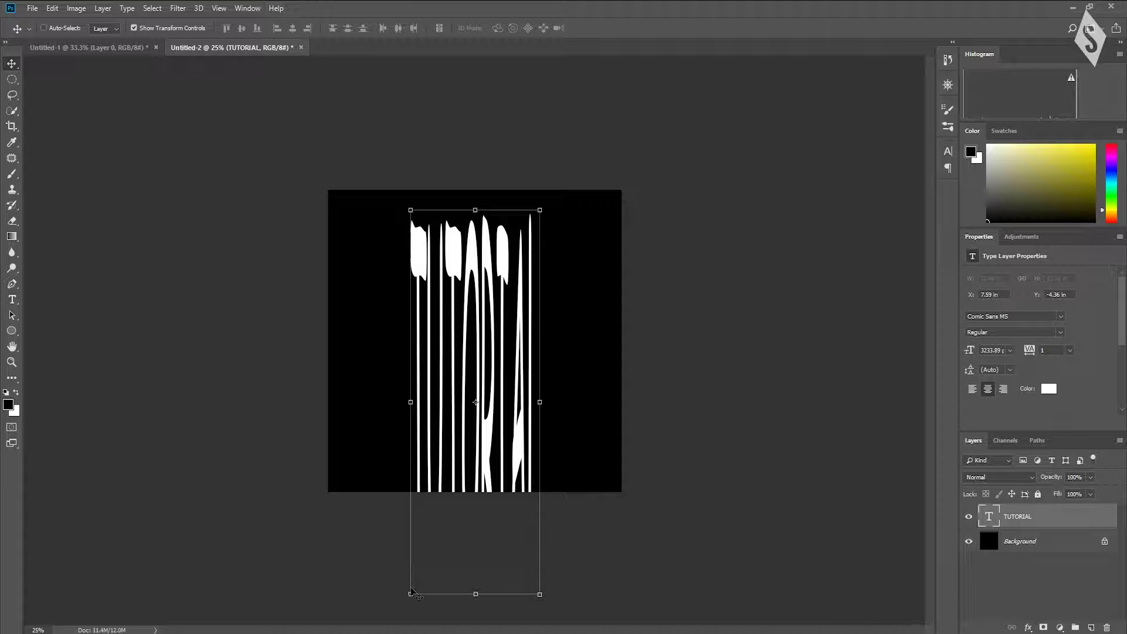
Step: Resize and centre TUTORIAL as a narrow column, about 52% width and 69% height
drag(410, 593, 424, 593)
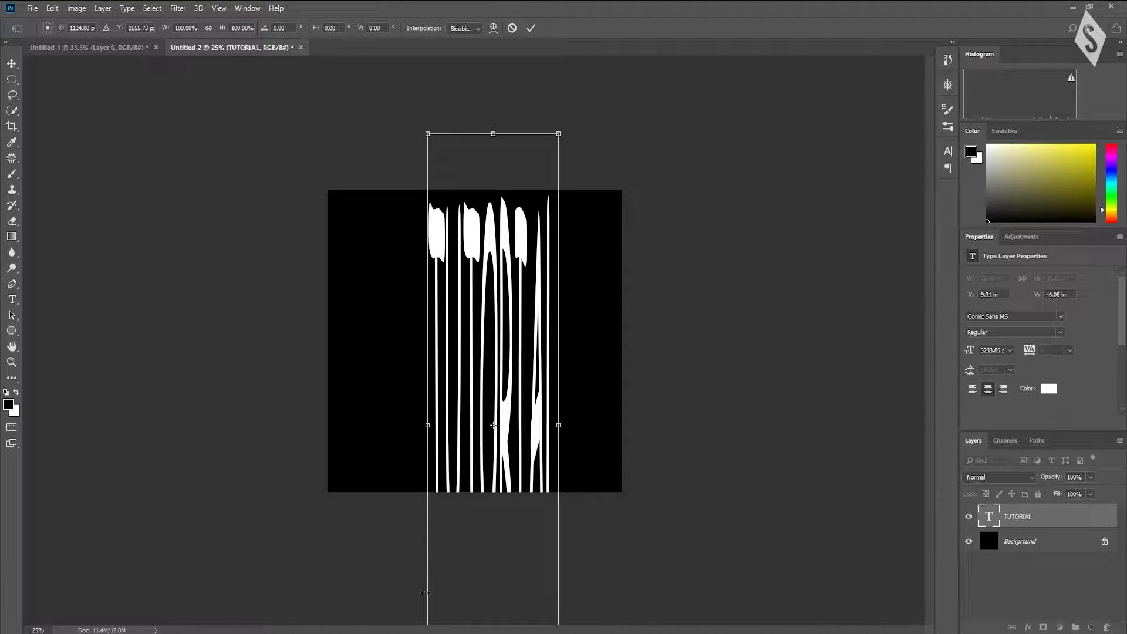
drag(427, 134, 491, 414)
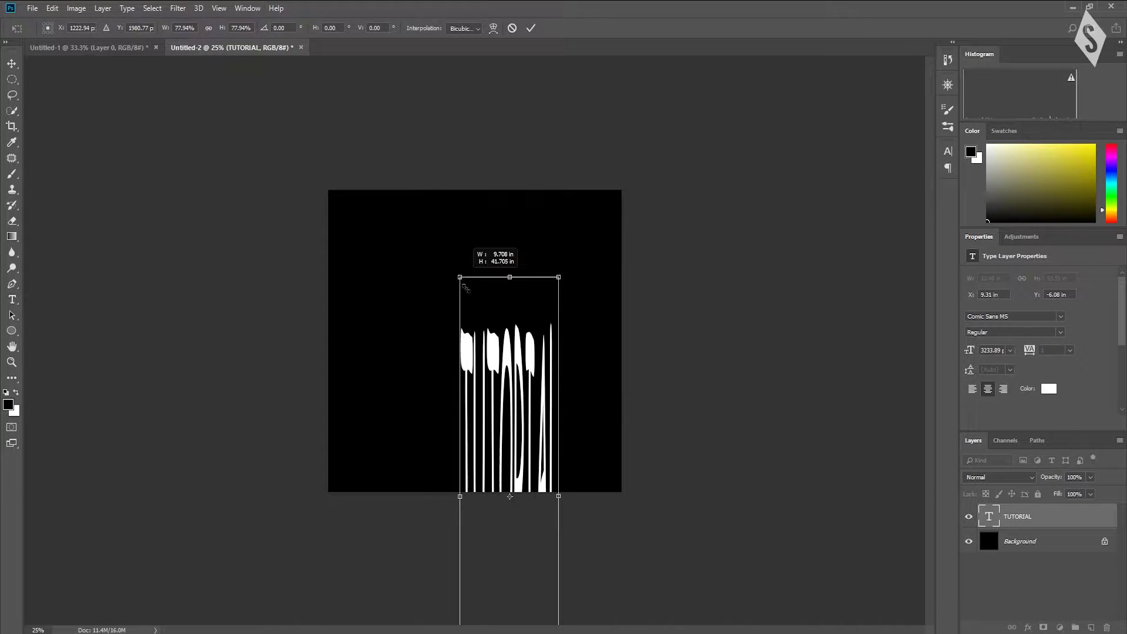
mouse_move(501, 462)
mouse_down()
mouse_move(452, 245)
mouse_move(480, 222)
mouse_up()
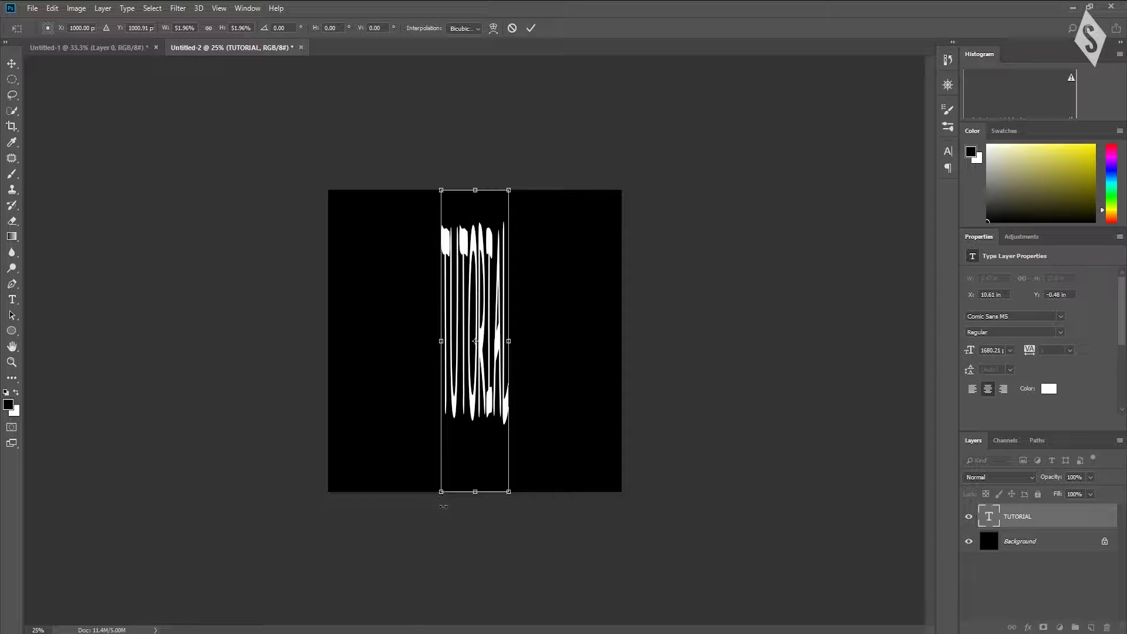
mouse_move(441, 491)
mouse_down()
mouse_move(425, 565)
mouse_move(456, 615)
mouse_move(440, 596)
mouse_up()
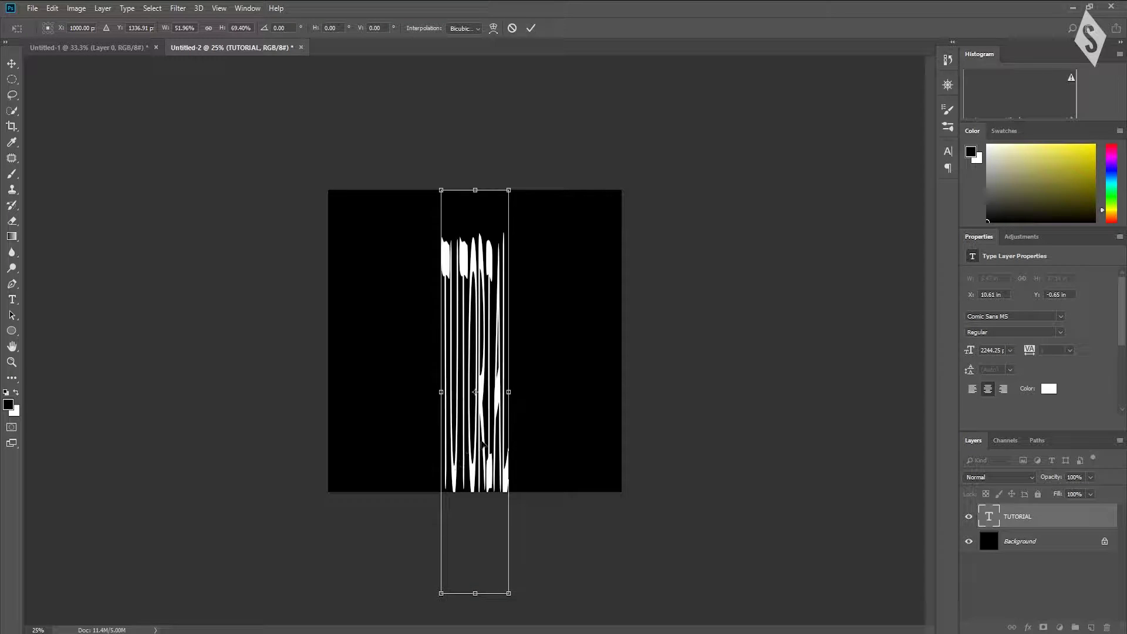
mouse_move(477, 420)
mouse_down()
mouse_move(477, 431)
mouse_move(390, 421)
mouse_move(482, 421)
mouse_up()
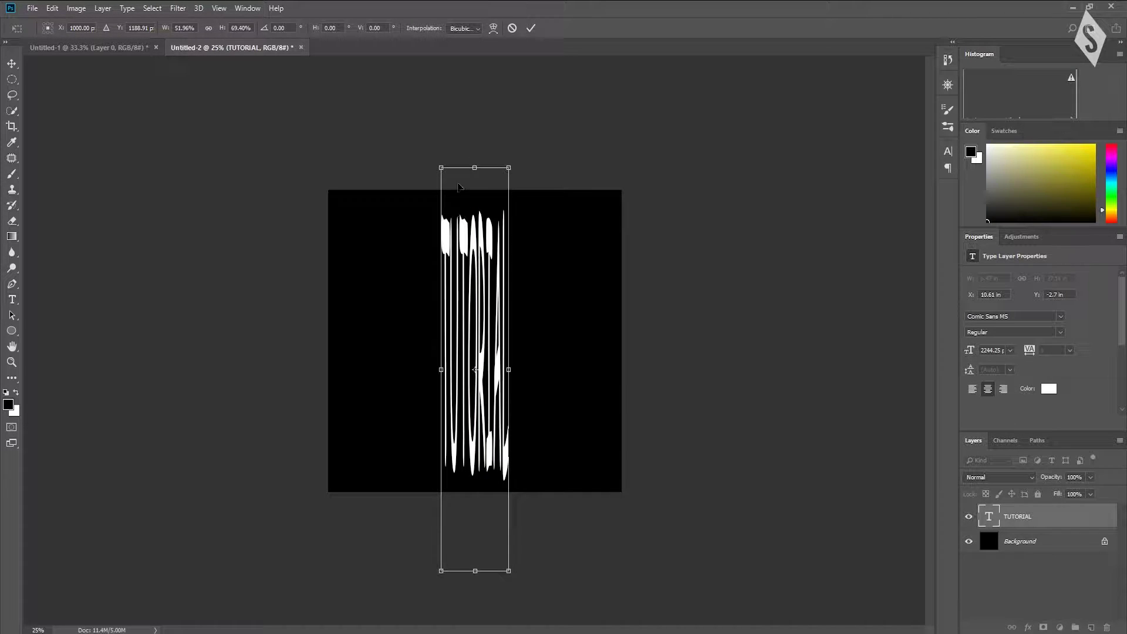
click(530, 28)
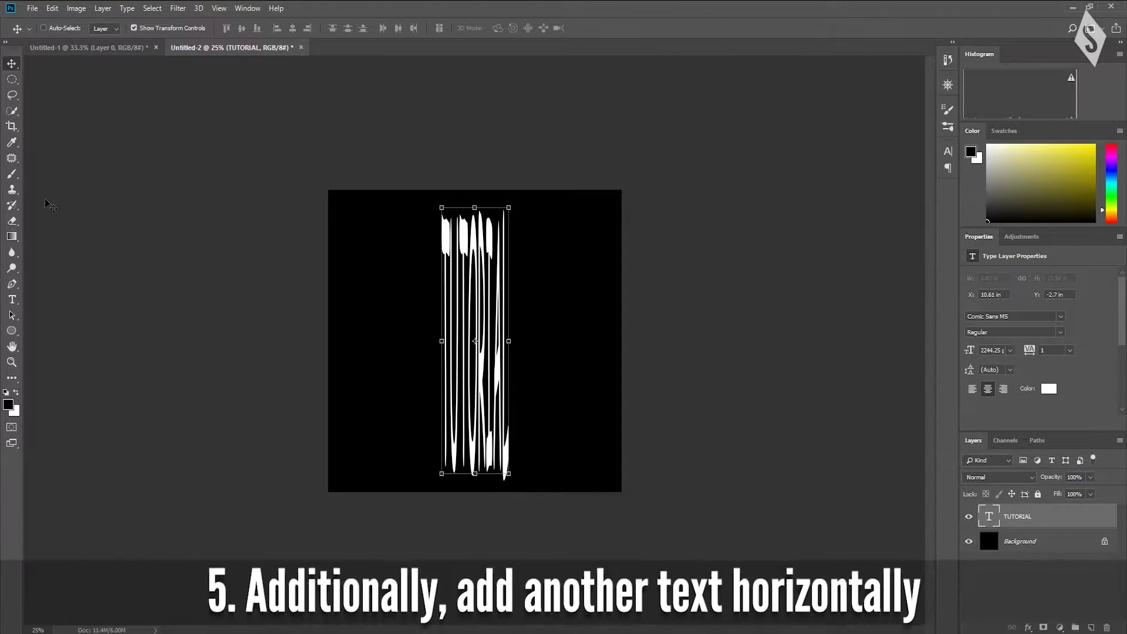
Step: Add a second text word, enlarge it, and rotate it to stand vertically
key(t)
click(341, 406)
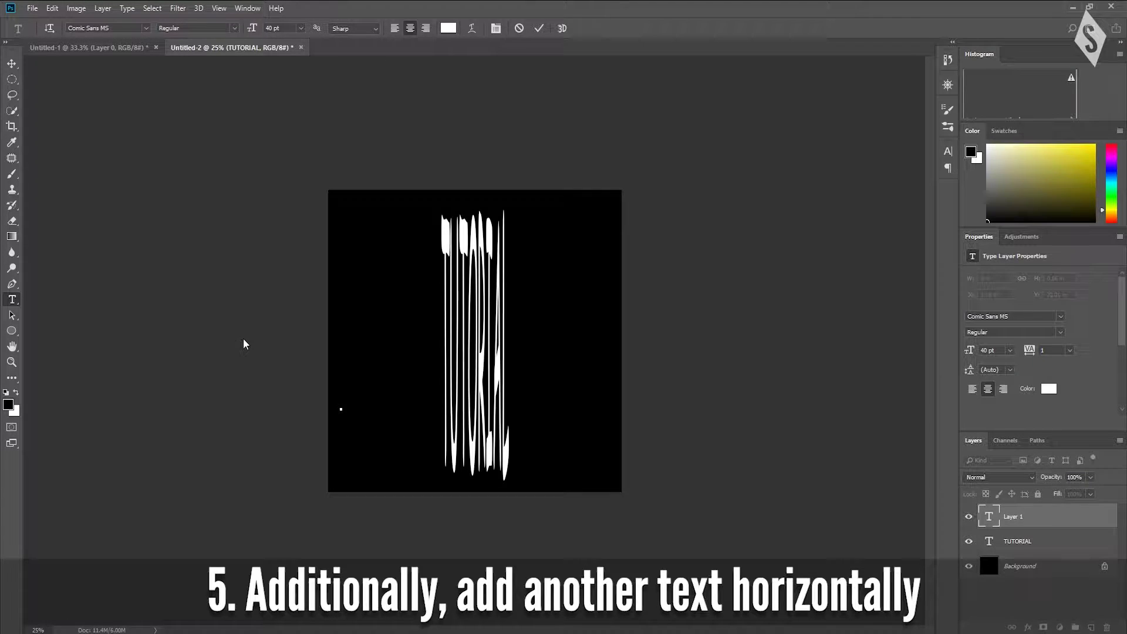
text(HANTANU)
click(538, 28)
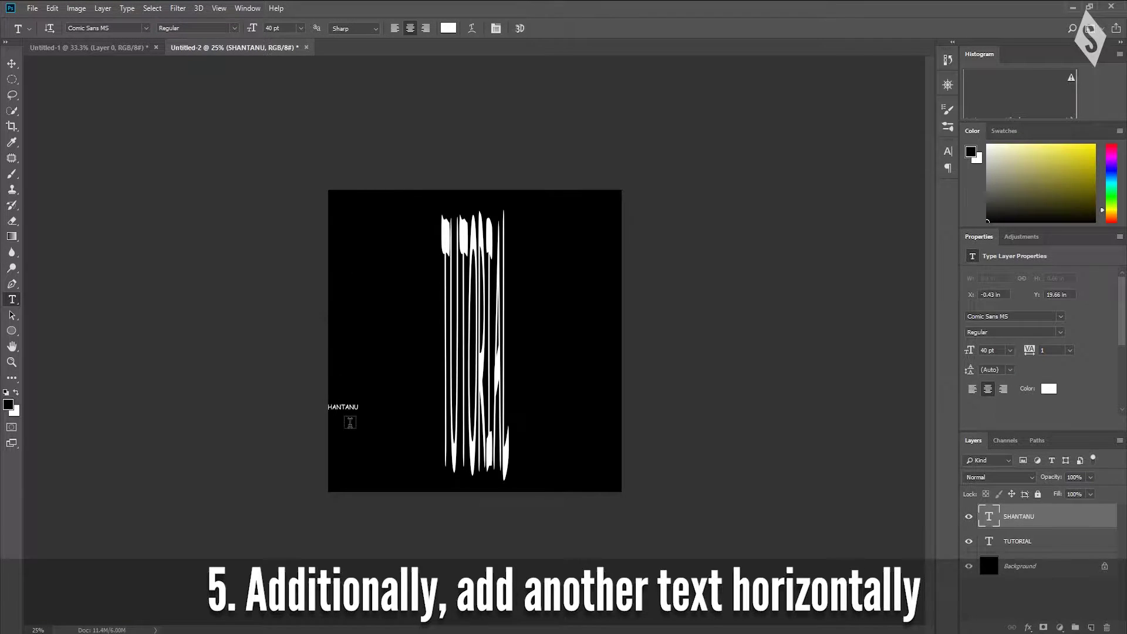
key(ctrl+t)
mouse_move(332, 405)
mouse_down()
mouse_move(421, 324)
mouse_move(586, 205)
mouse_up()
drag(338, 326, 450, 485)
key(Return)
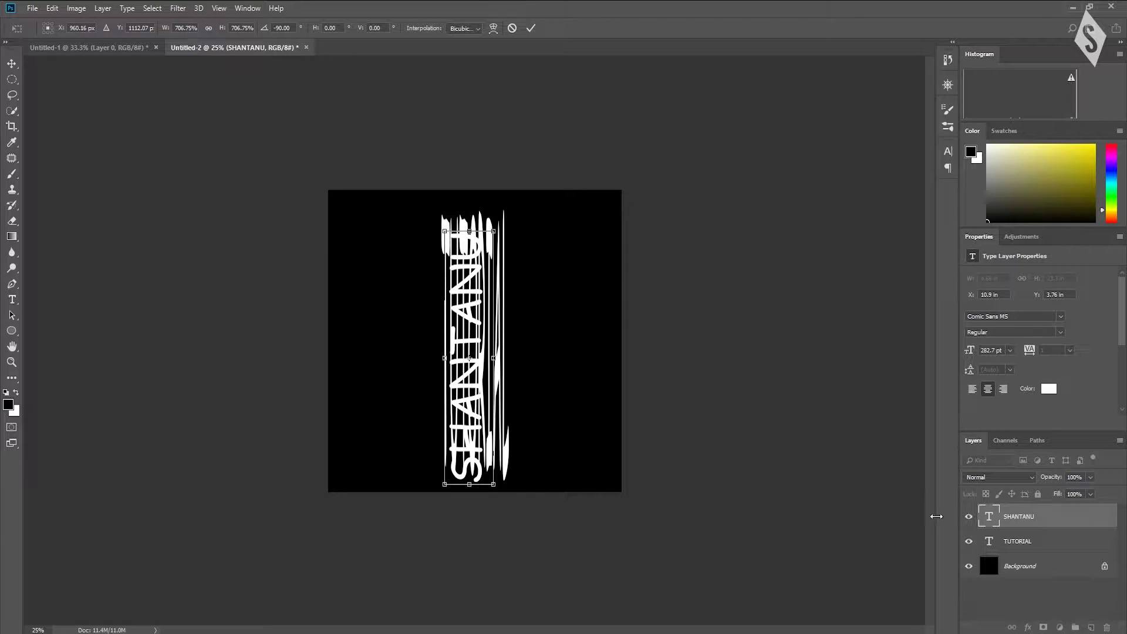
Step: Hide TUTORIAL, nudge the vertical word up, and begin widening it
click(969, 541)
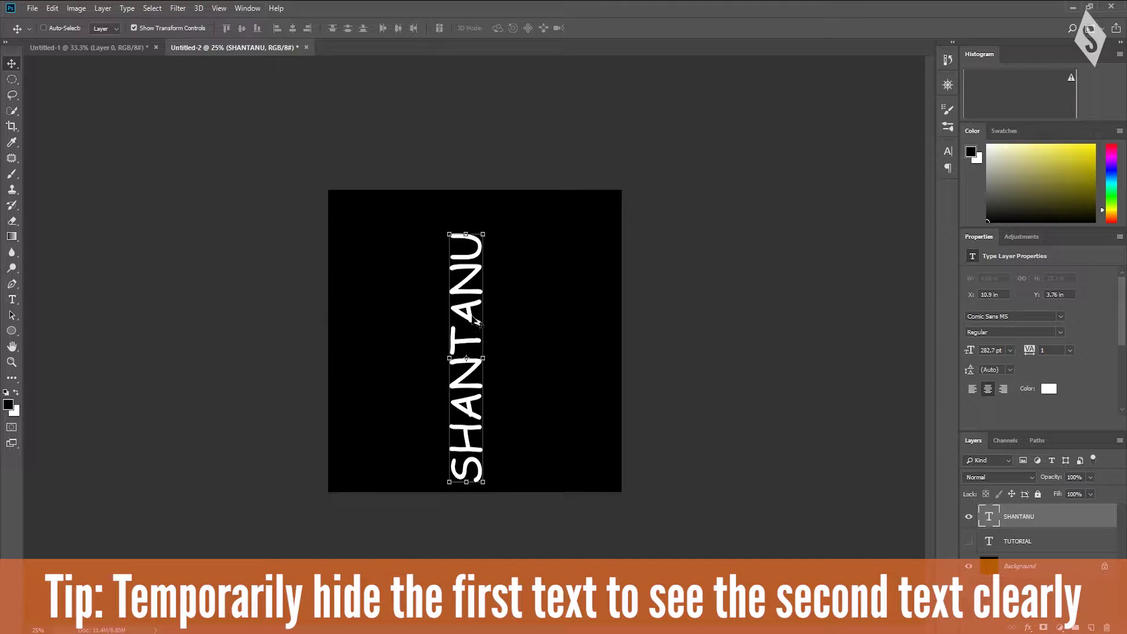
drag(476, 321, 477, 304)
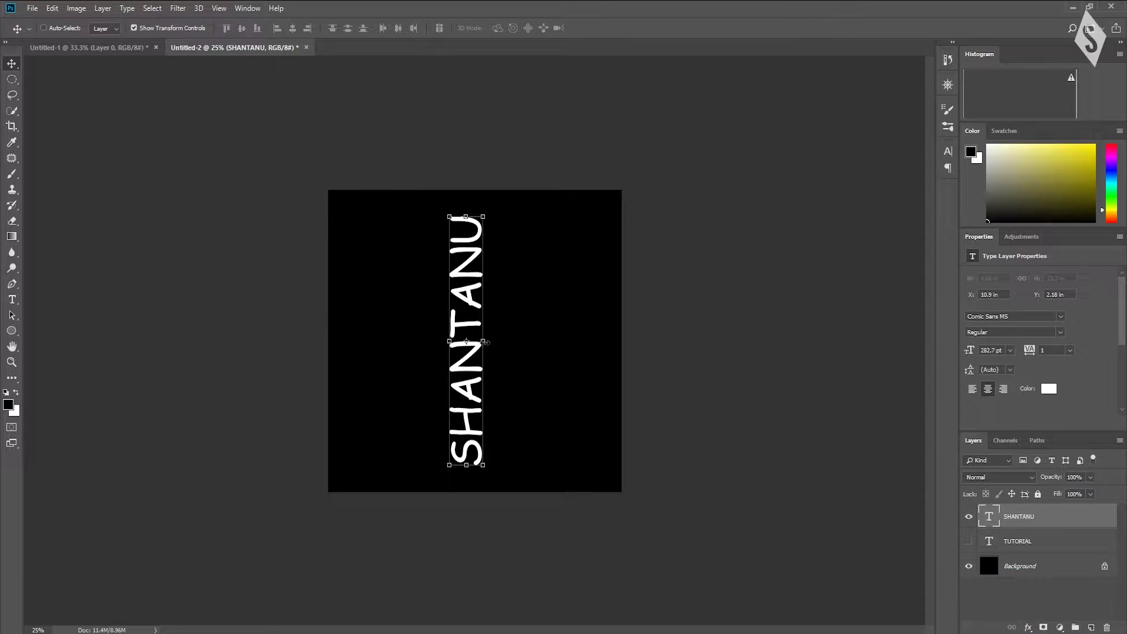
drag(486, 343, 521, 342)
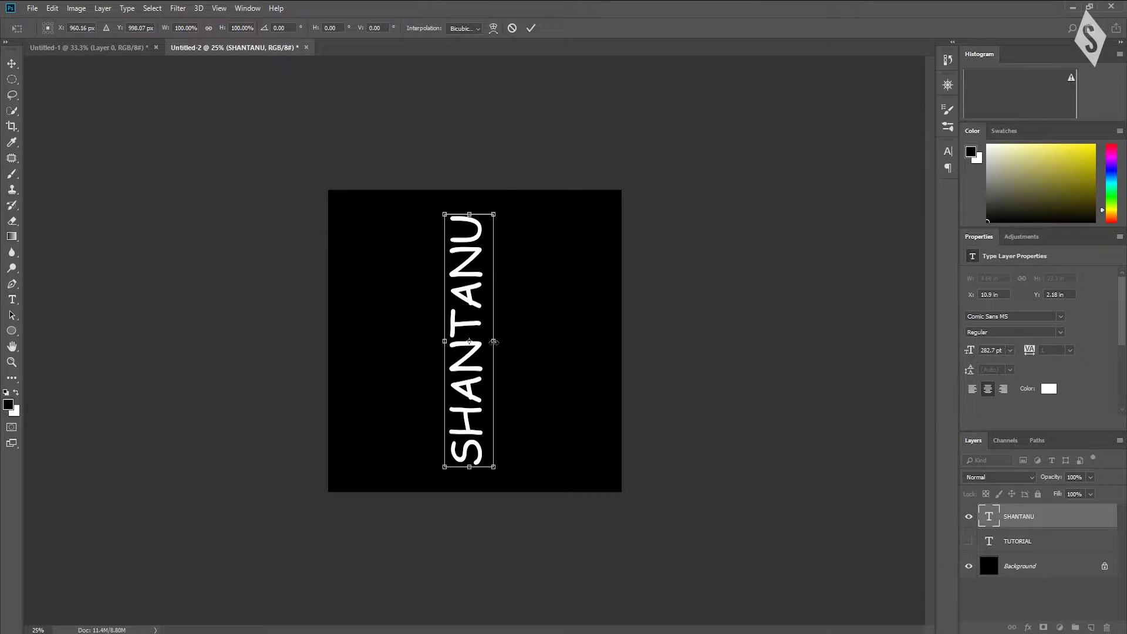
Step: Stretch the second word far wider, then scale it down and centre it on the canvas
drag(494, 341, 840, 350)
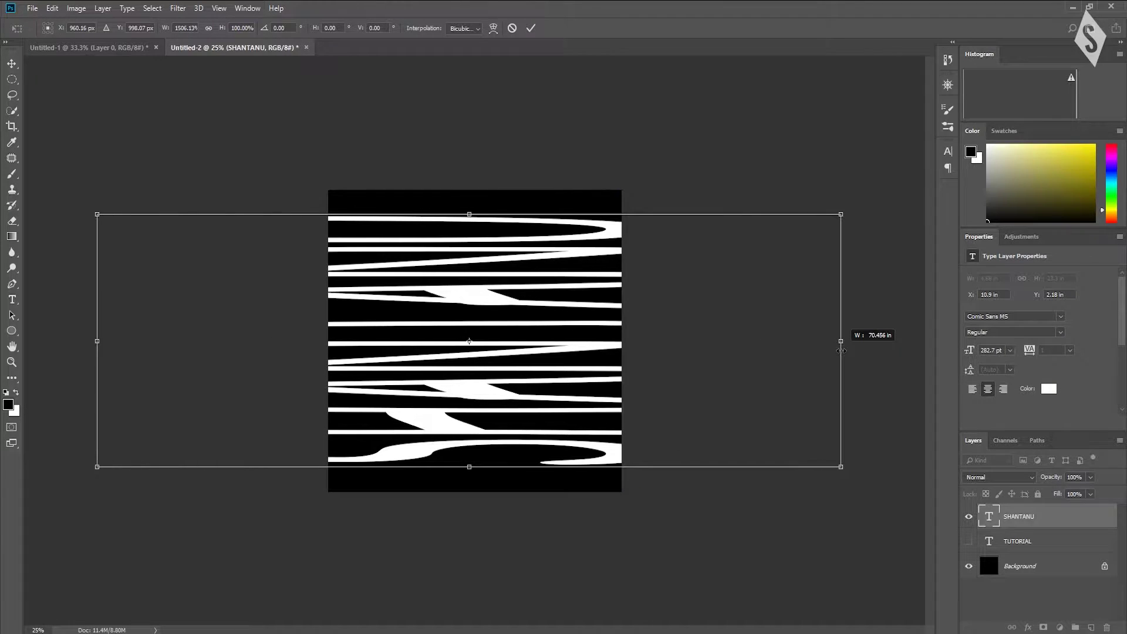
click(530, 27)
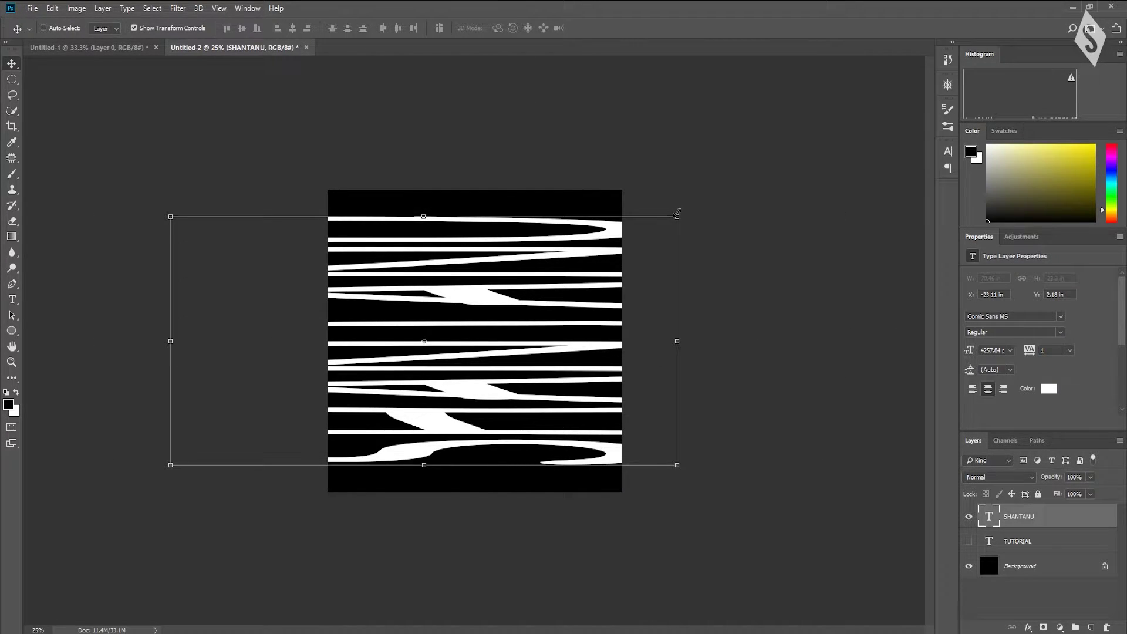
drag(678, 213, 664, 221)
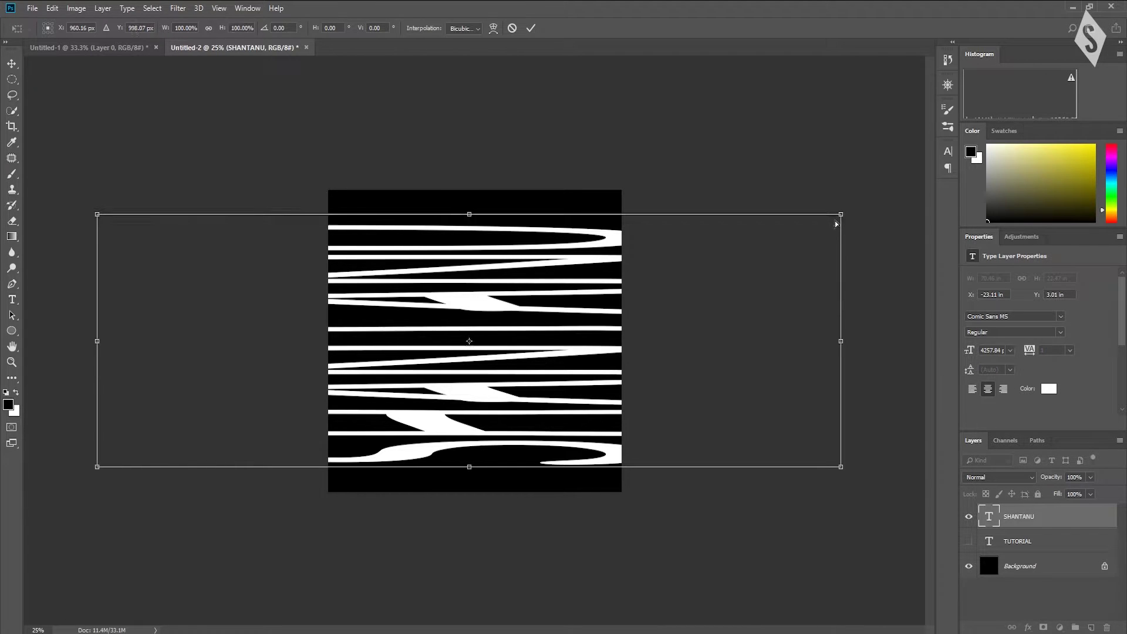
drag(841, 223, 516, 335)
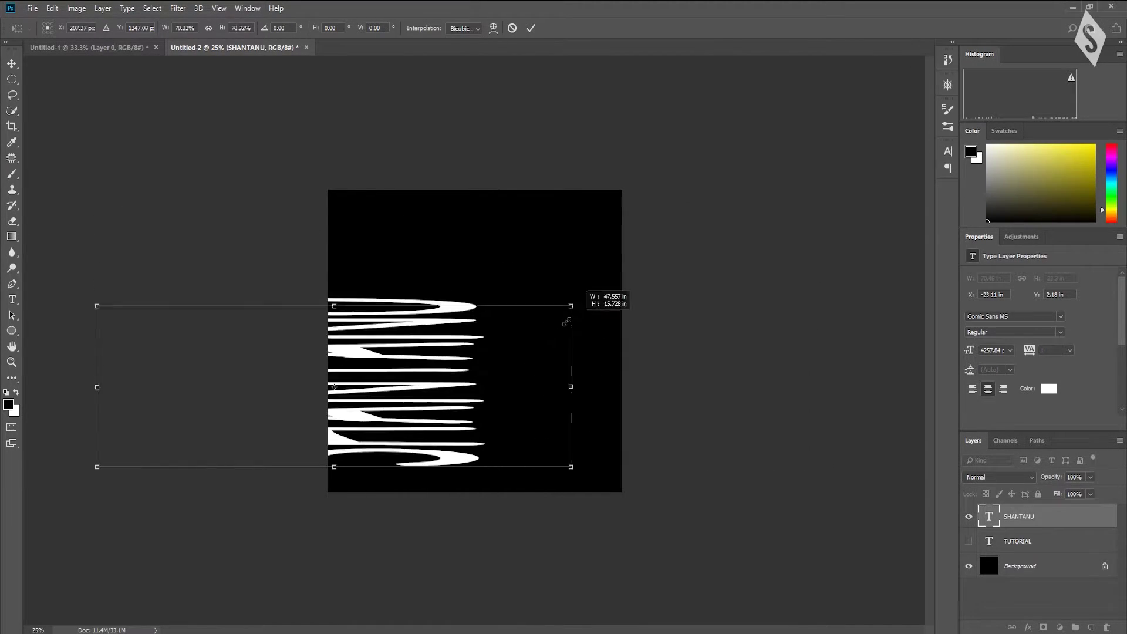
drag(374, 377, 557, 322)
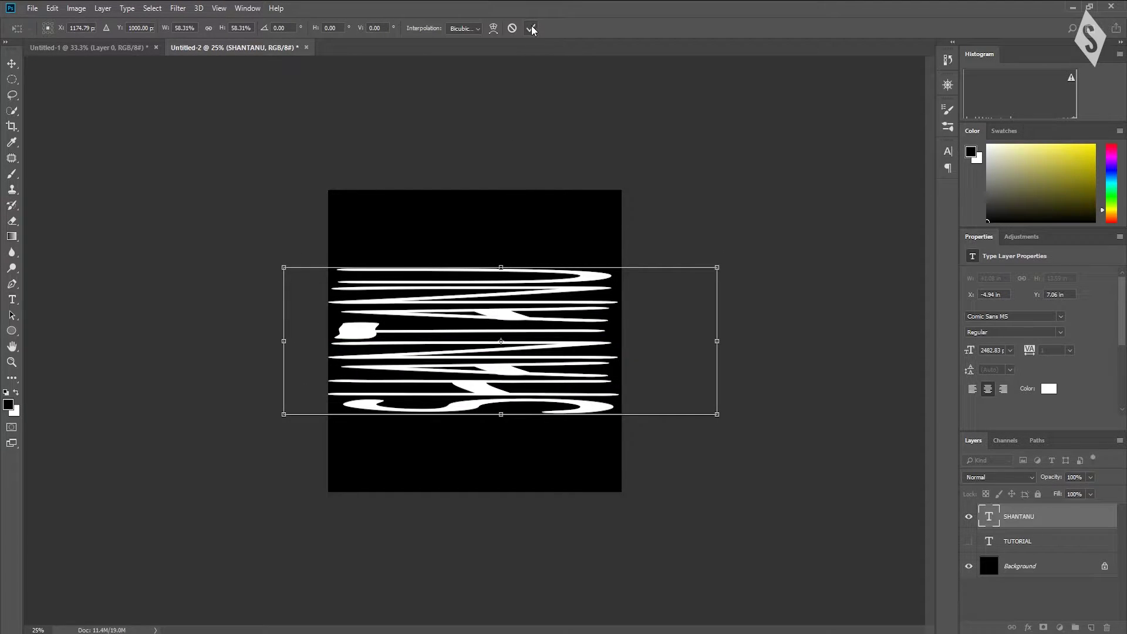
click(531, 29)
Step: Show TUTORIAL again and squash the horizontal bands to 50% height
click(968, 541)
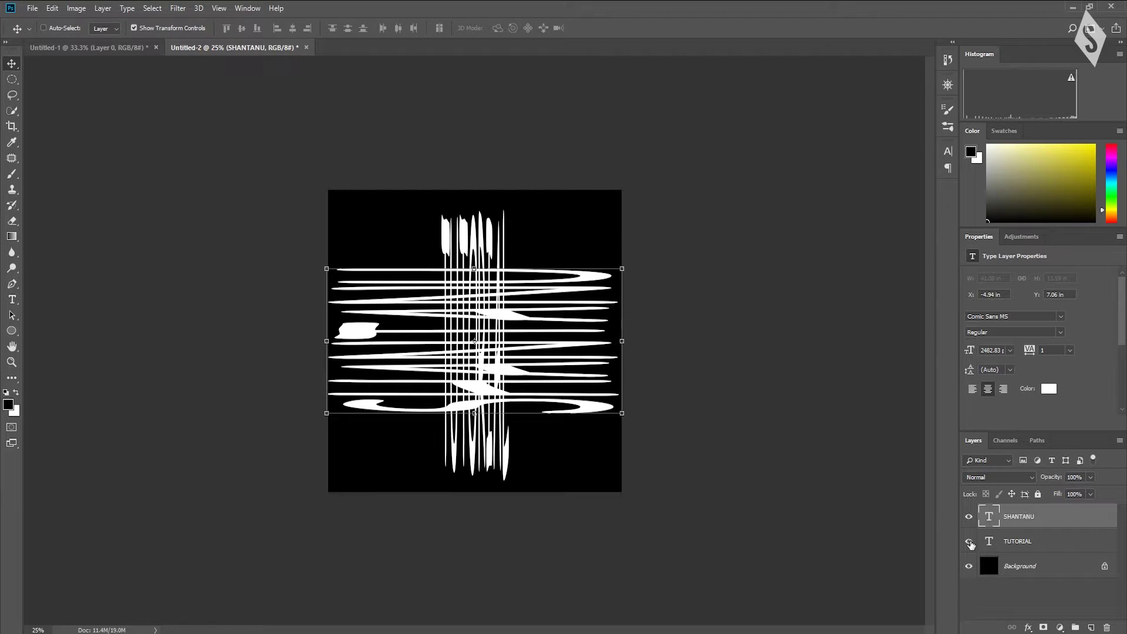
mouse_move(474, 413)
mouse_down()
mouse_move(502, 341)
mouse_move(534, 346)
mouse_up()
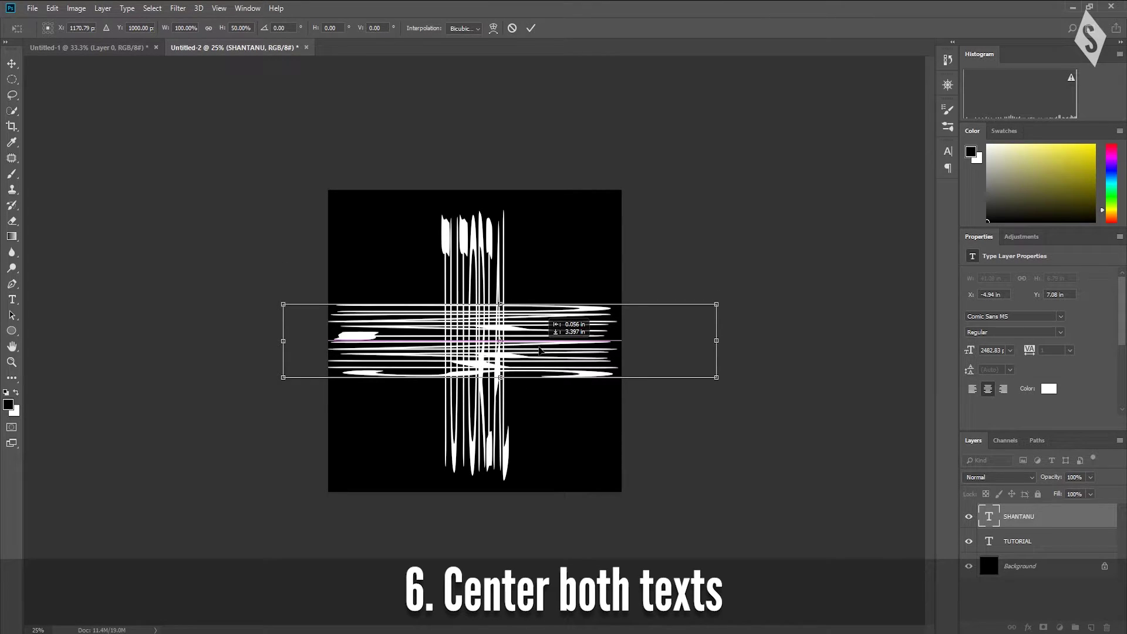
click(530, 28)
Step: Quick Export the image as a PNG named Illusion.png
click(32, 8)
mouse_move(44, 172)
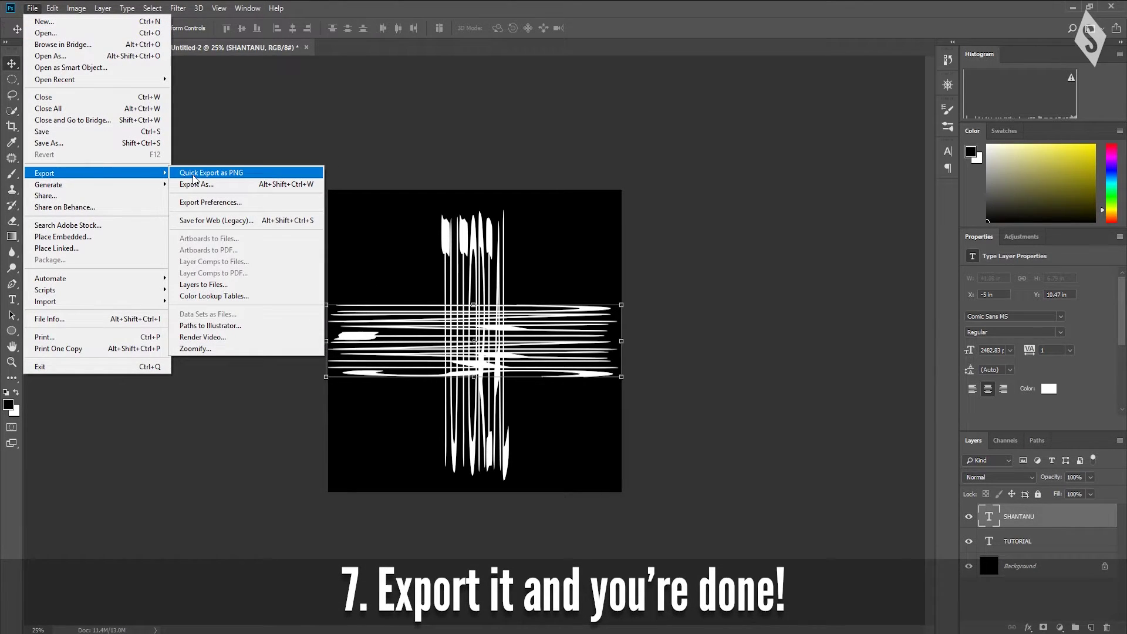
click(194, 174)
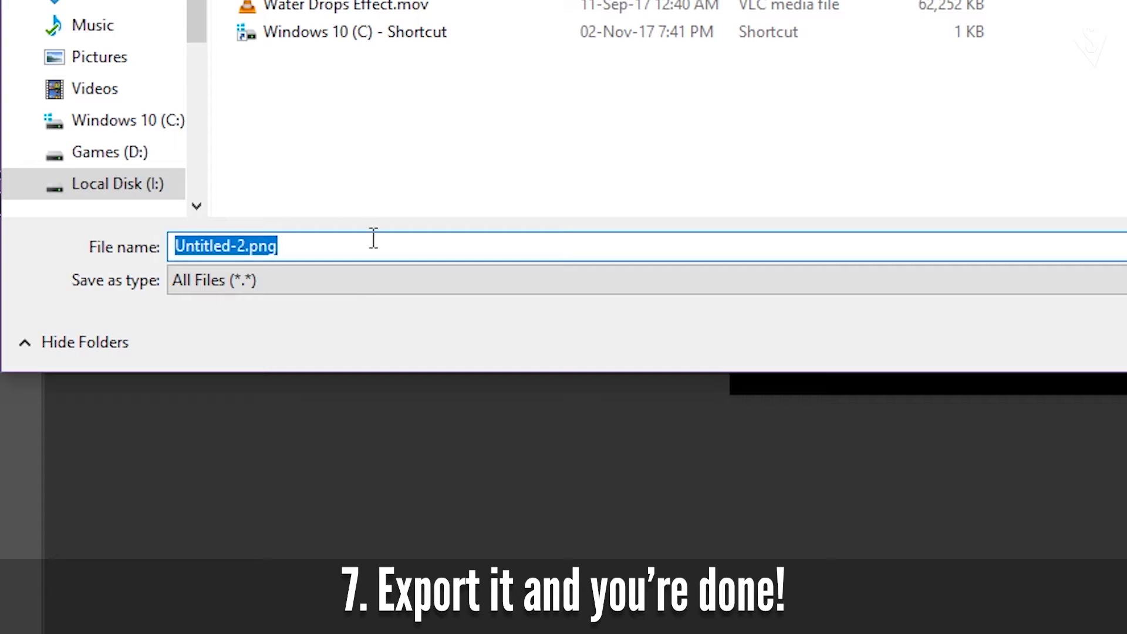
click(249, 246)
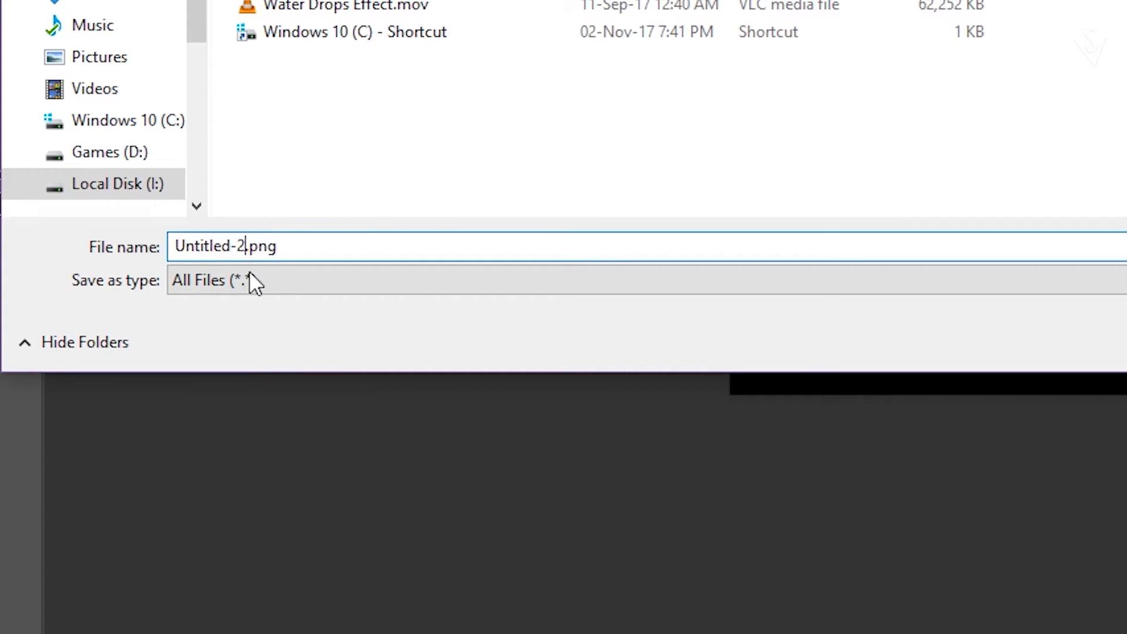
key(BackSpace)
key(BackSpace)
key(BackSpace)
key(BackSpace)
key(BackSpace)
key(BackSpace)
key(BackSpace)
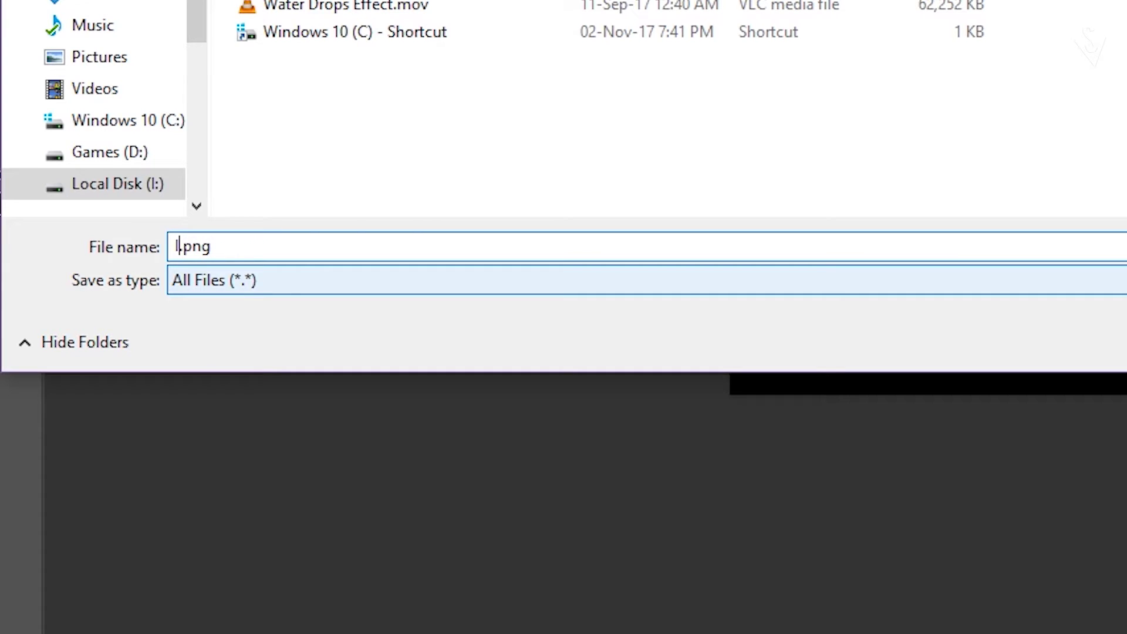
text(Illusion)
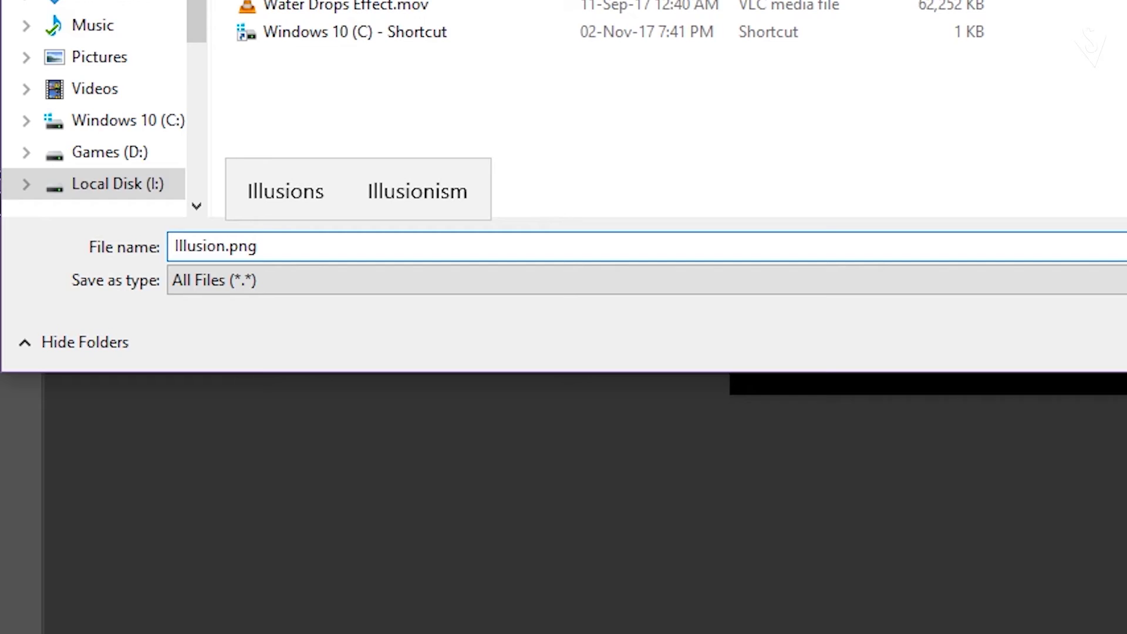
click(845, 350)
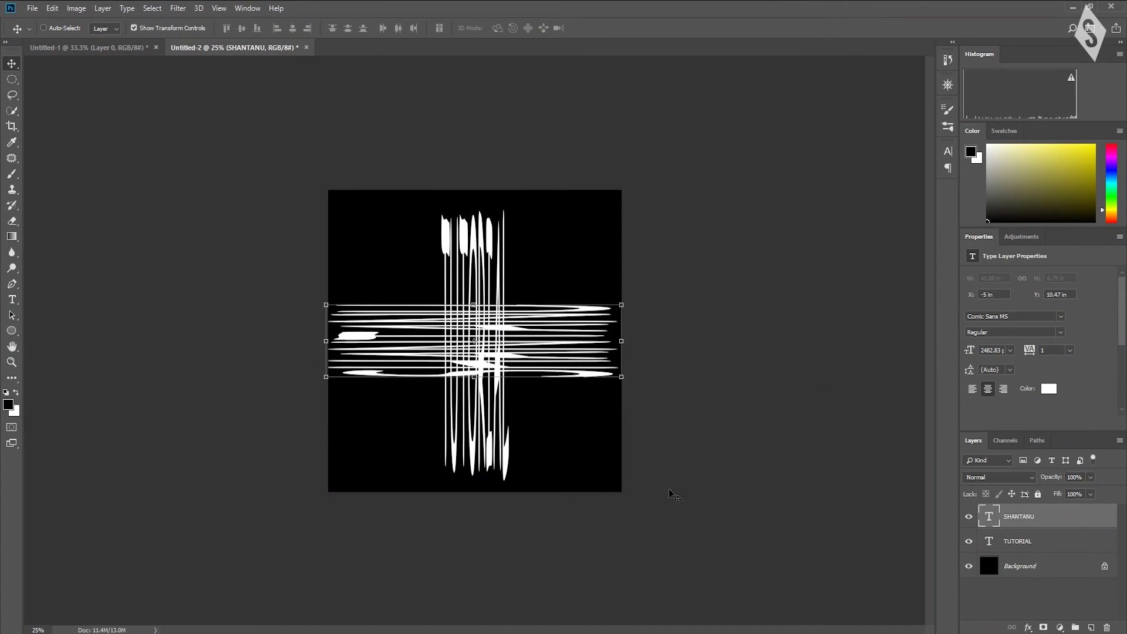